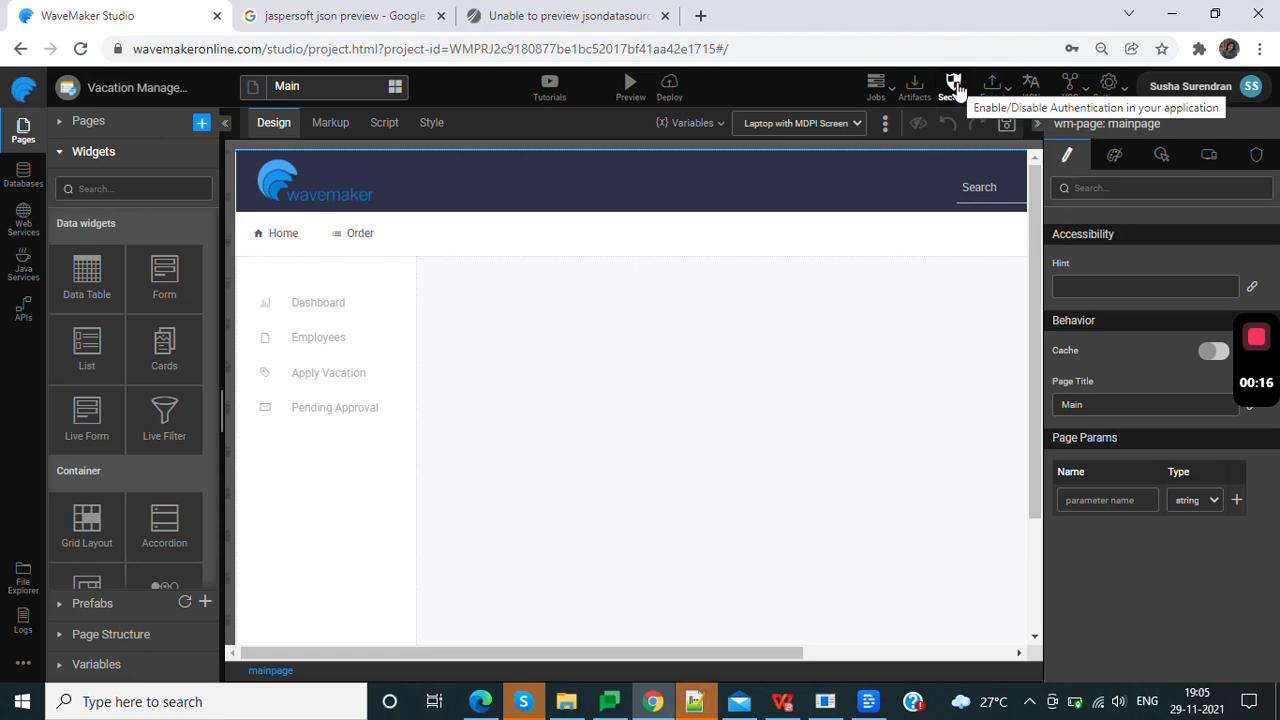
- Open the application's security settings and turn on authentication
click(955, 88)
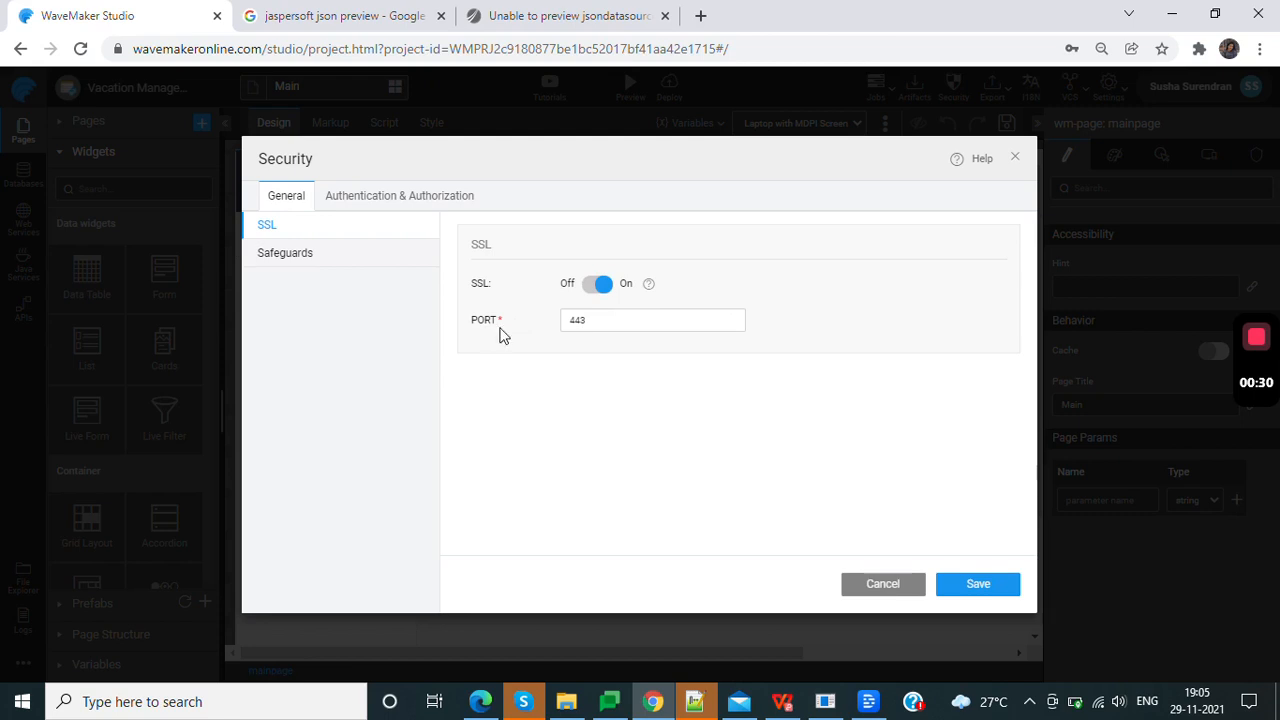
click(400, 198)
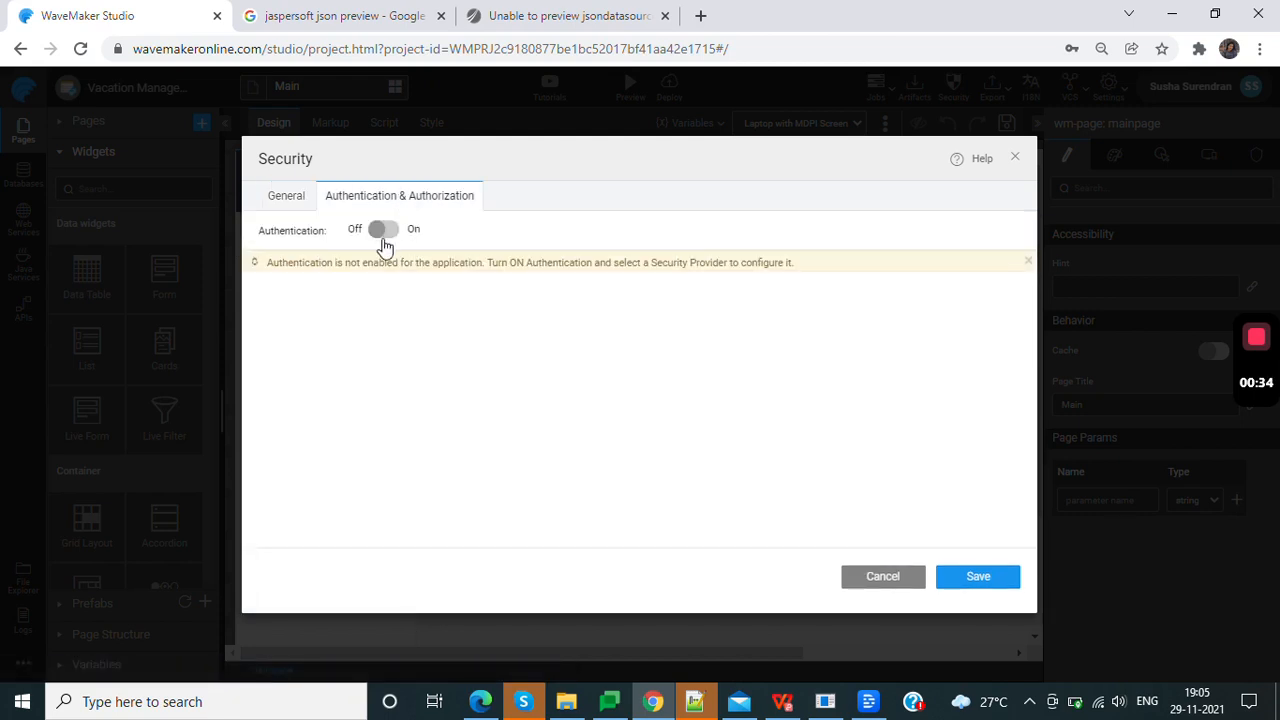
click(390, 232)
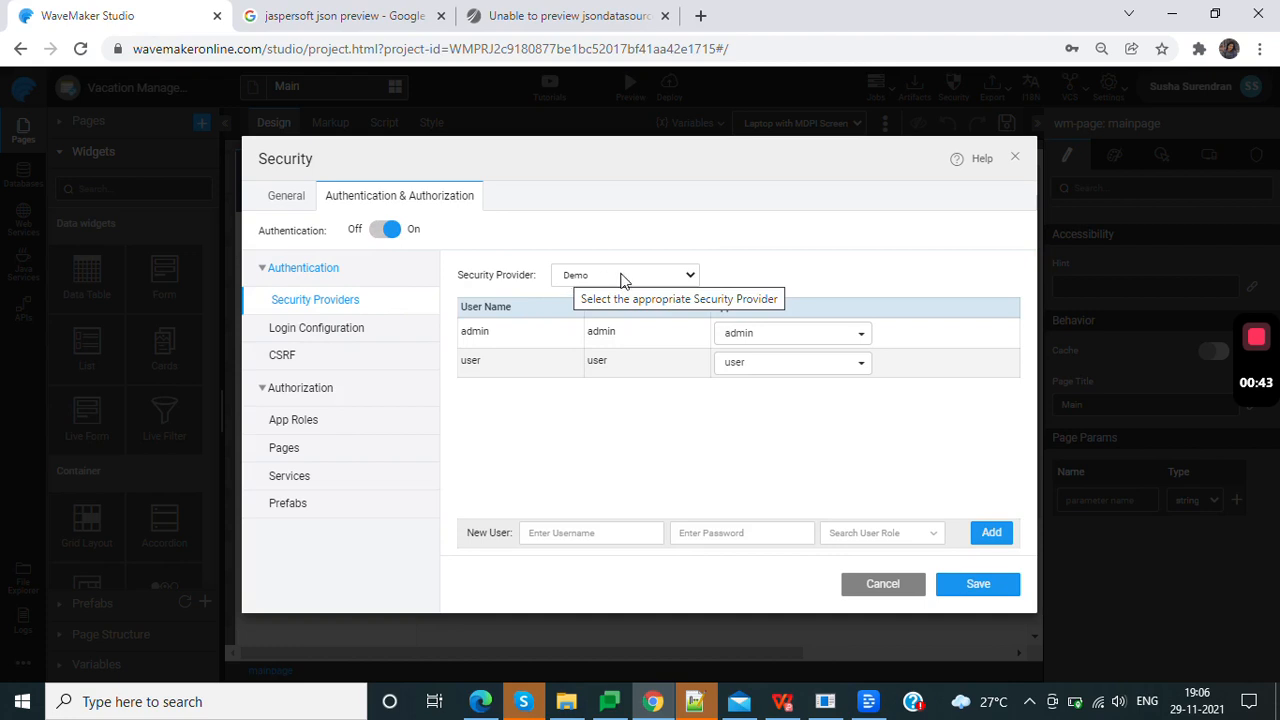
- Examine the configuration fields offered by the LDAP and Active Directory security providers
click(688, 280)
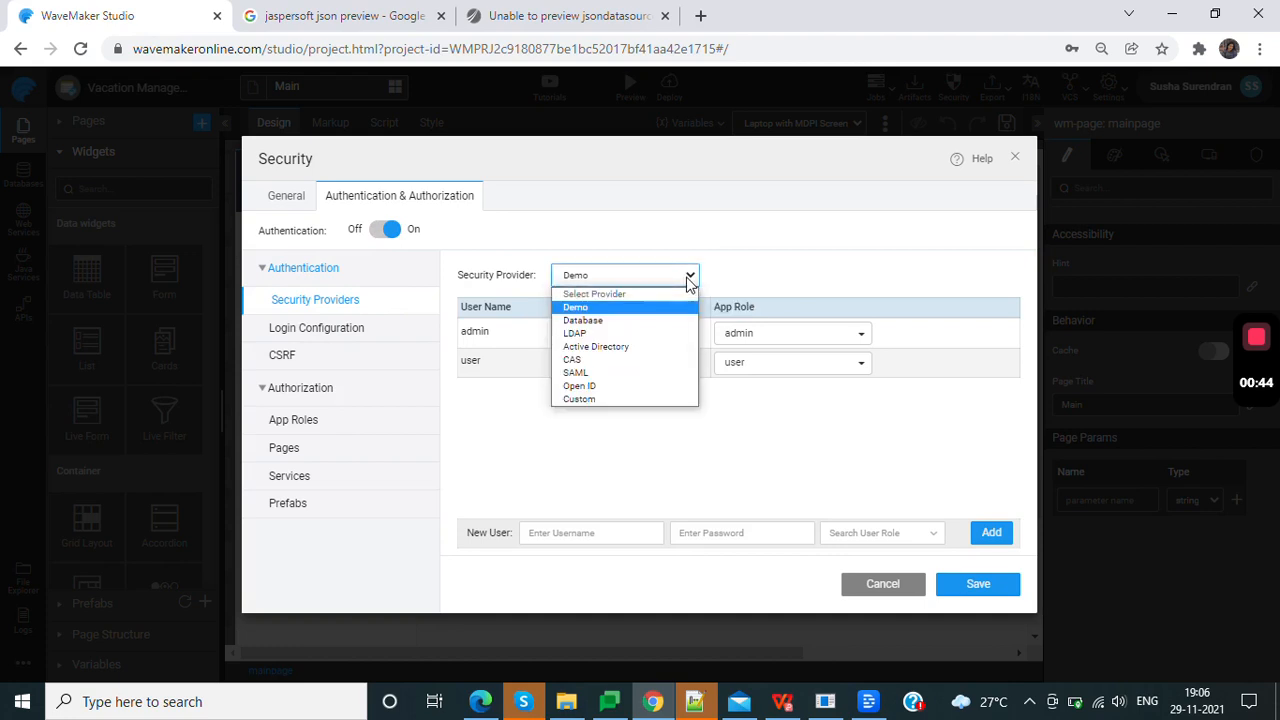
click(614, 335)
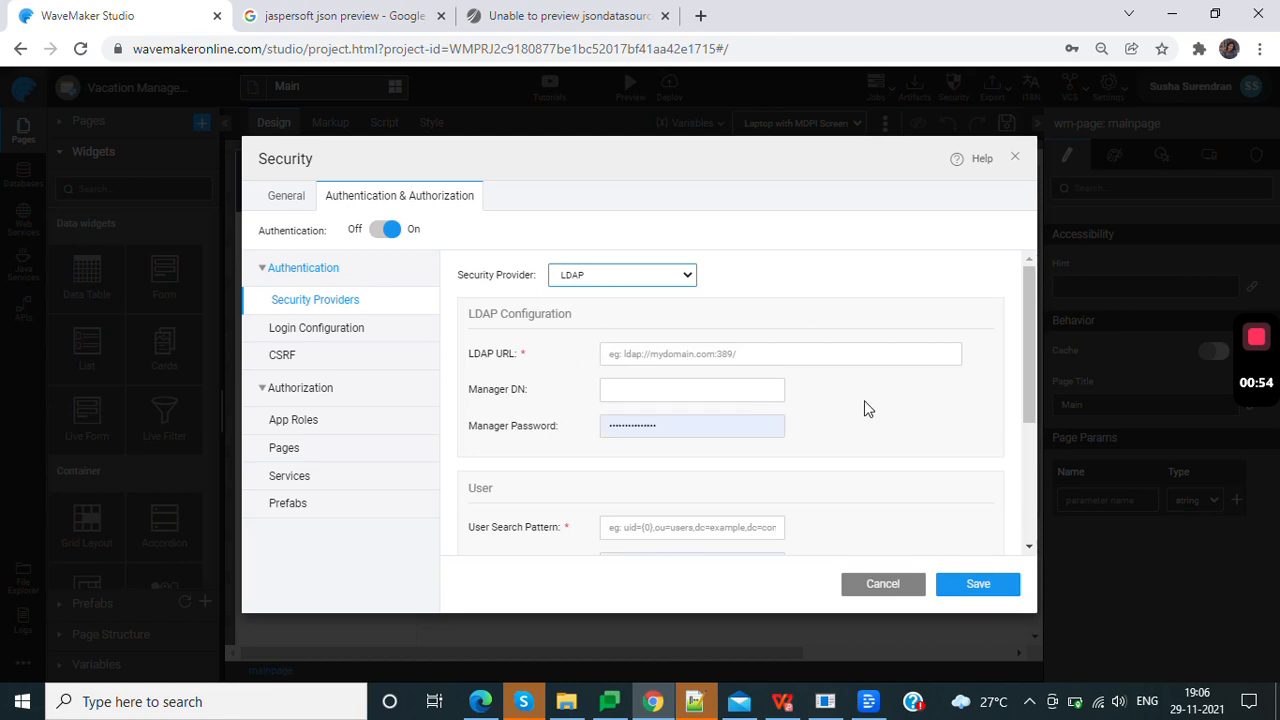
drag(1031, 350, 1051, 456)
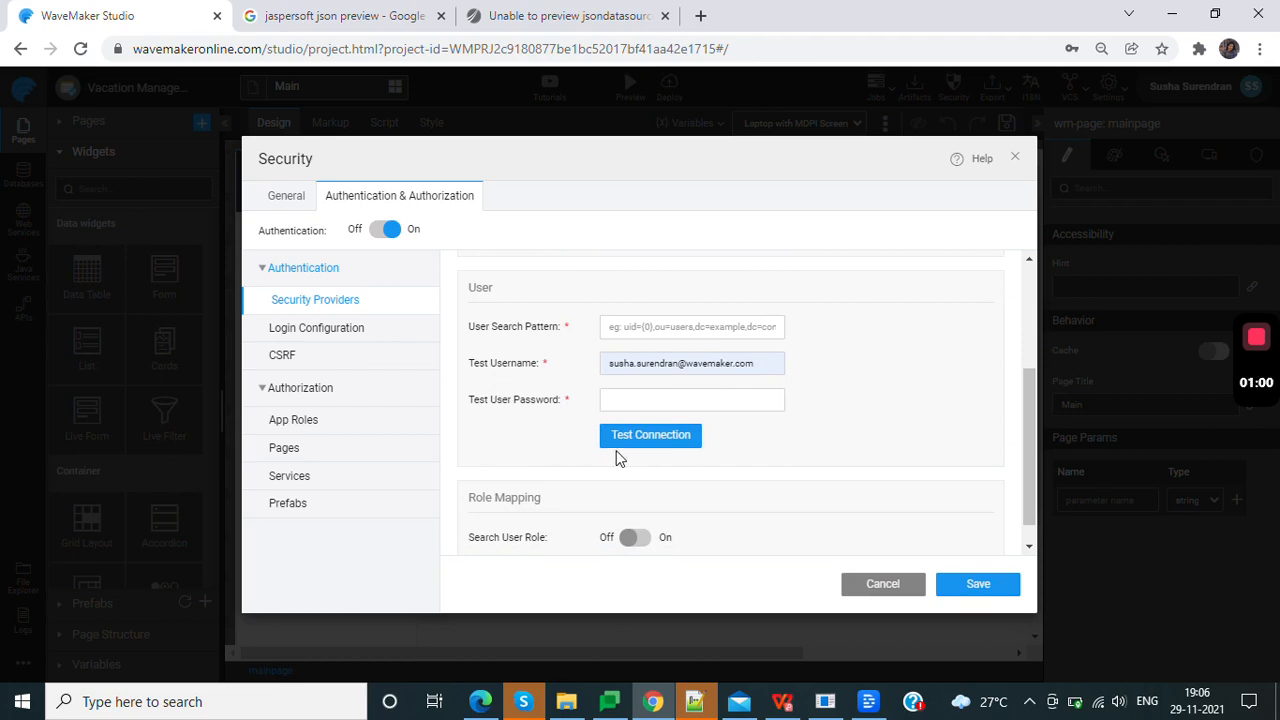
drag(1047, 453, 903, 274)
click(650, 277)
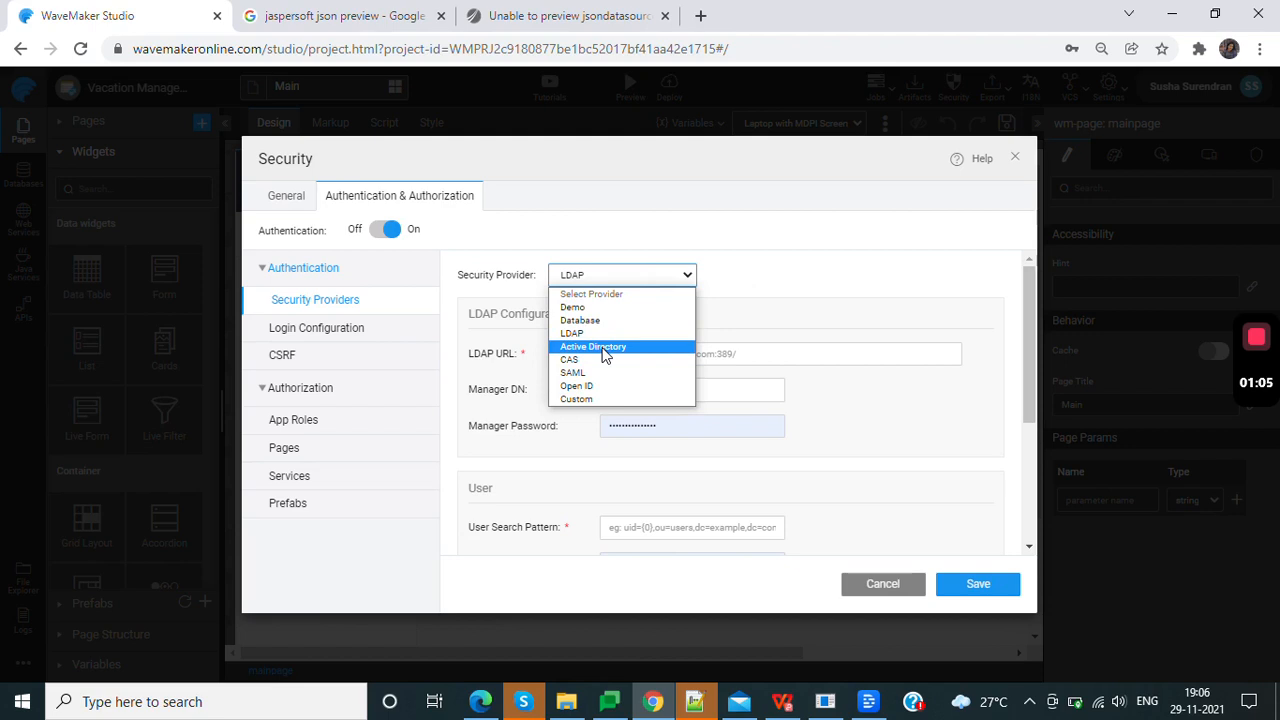
click(604, 348)
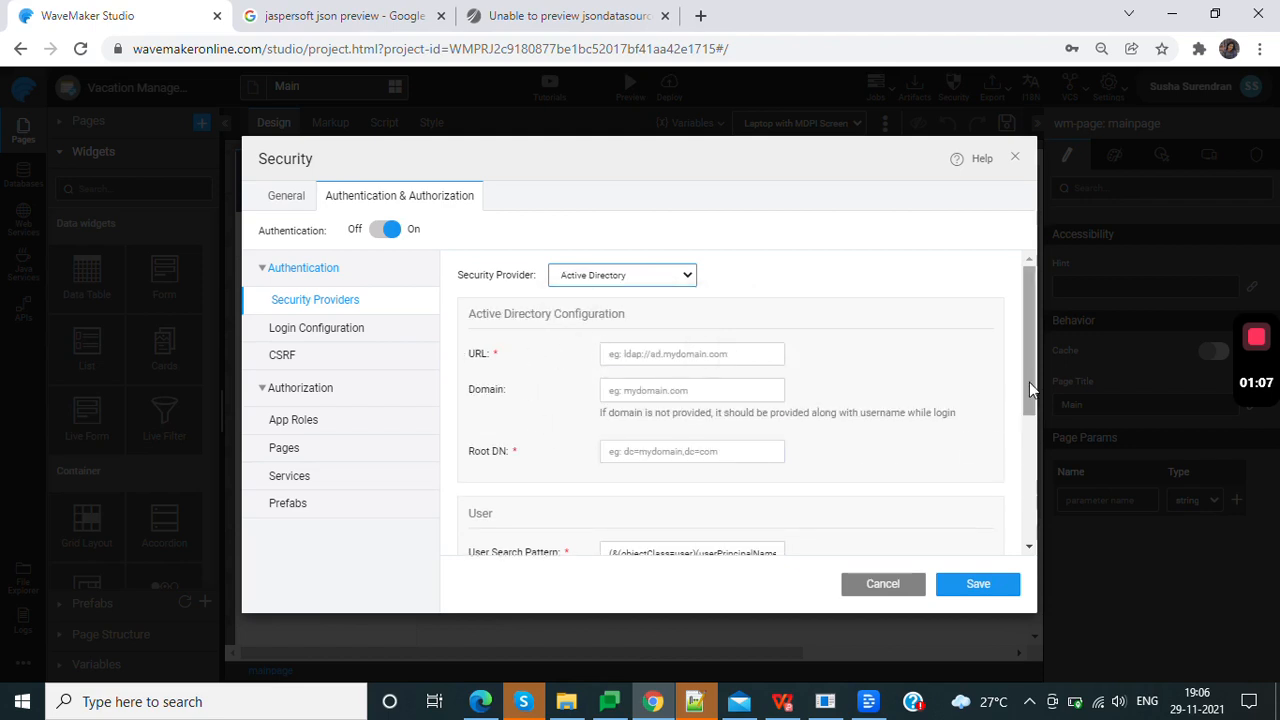
drag(1028, 345, 803, 234)
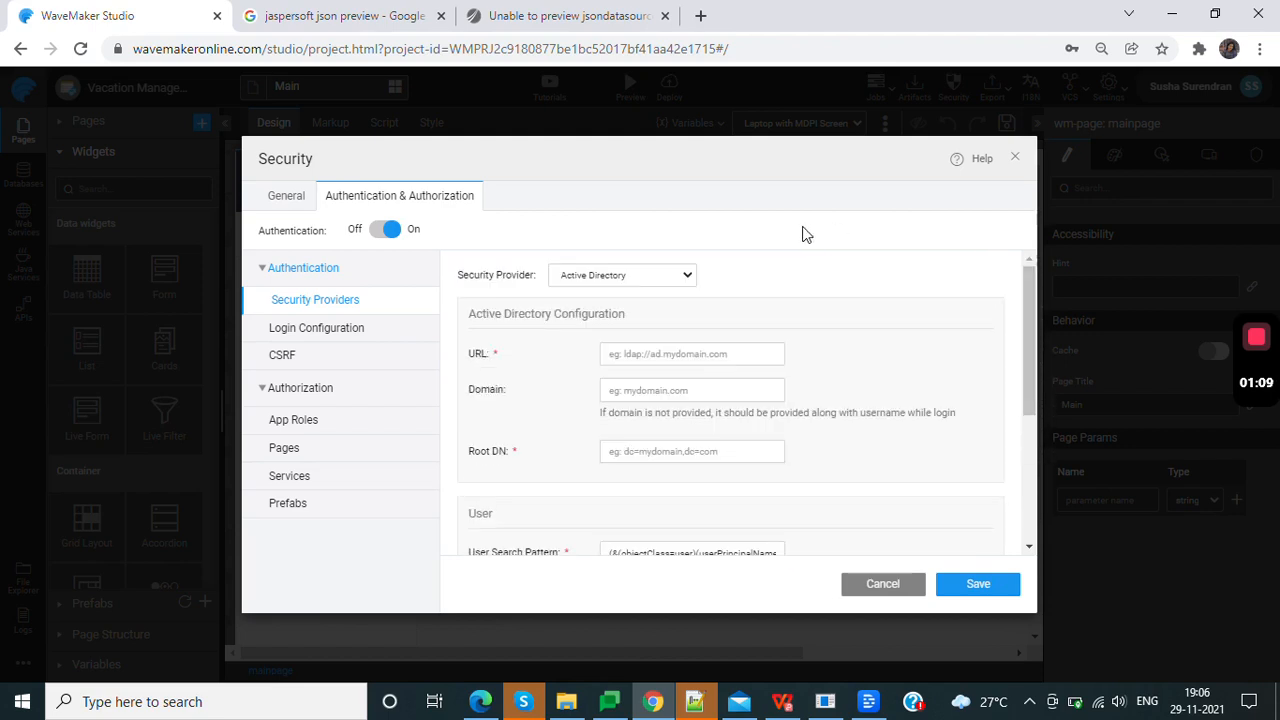
- Examine the configuration fields offered by the CAS and SAML security providers
click(670, 286)
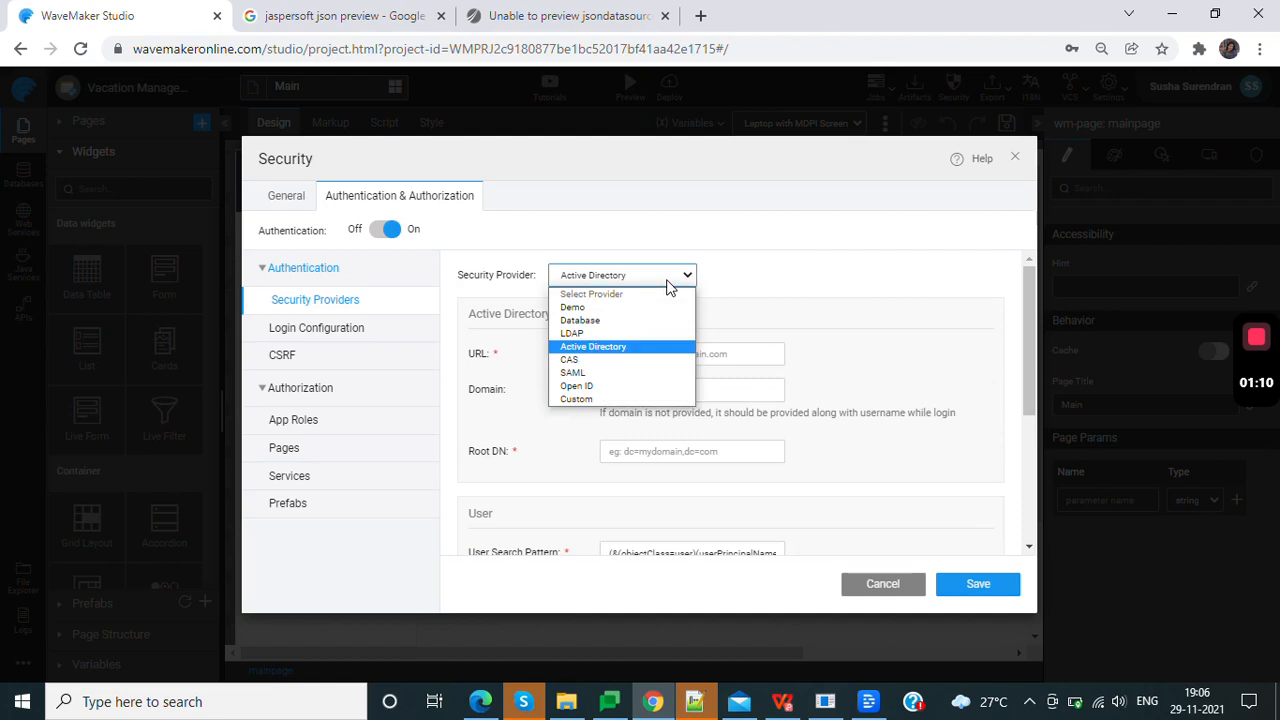
click(608, 362)
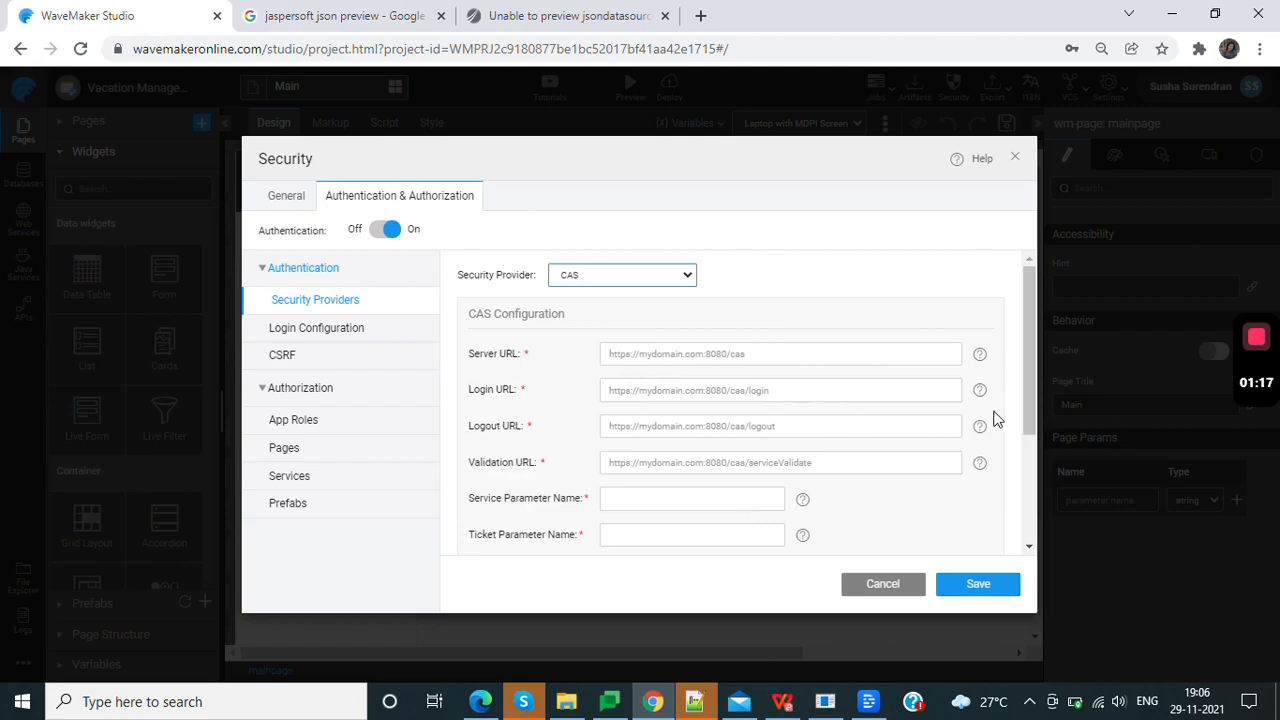
mouse_move(1027, 399)
mouse_down()
mouse_move(1037, 480)
mouse_move(1028, 385)
mouse_up()
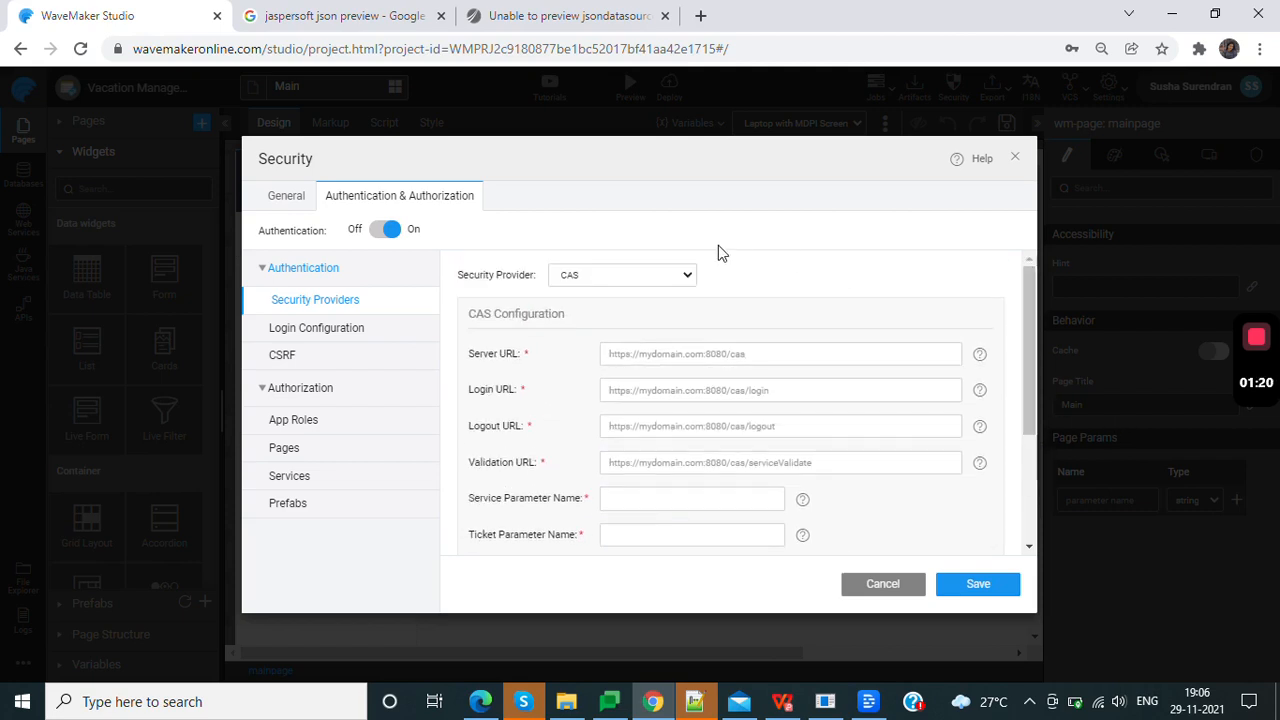
click(648, 276)
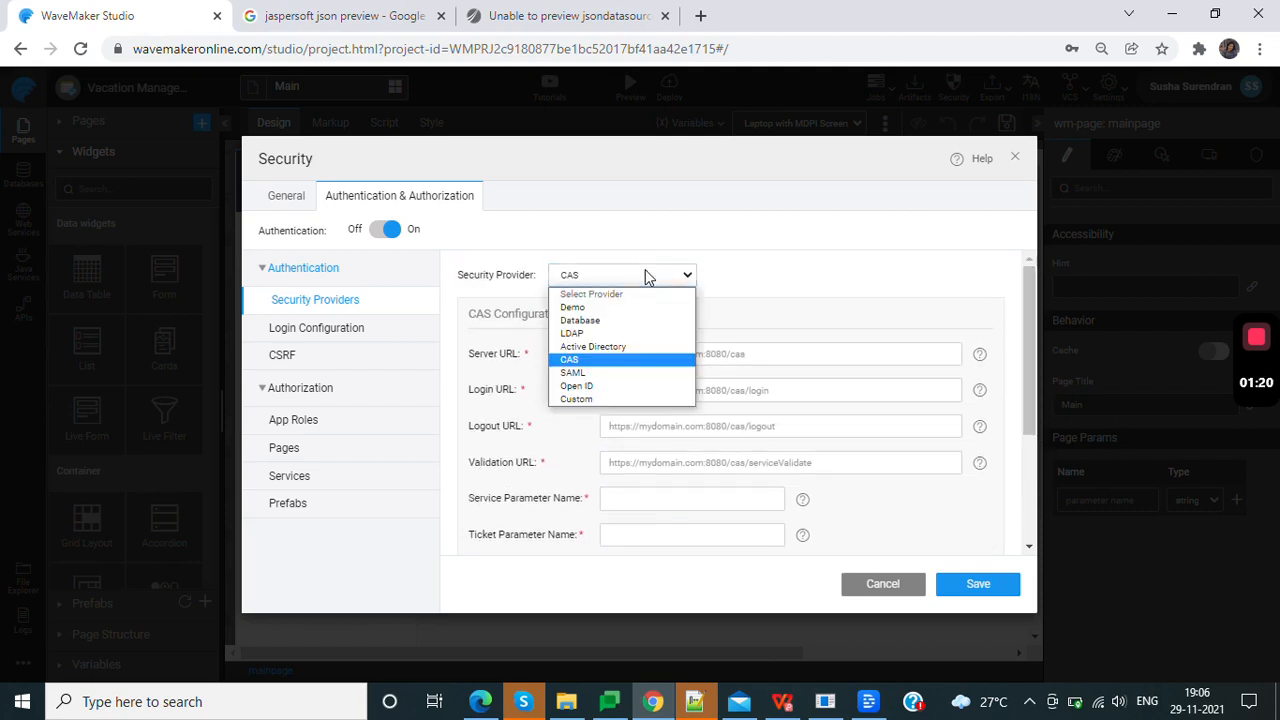
click(577, 372)
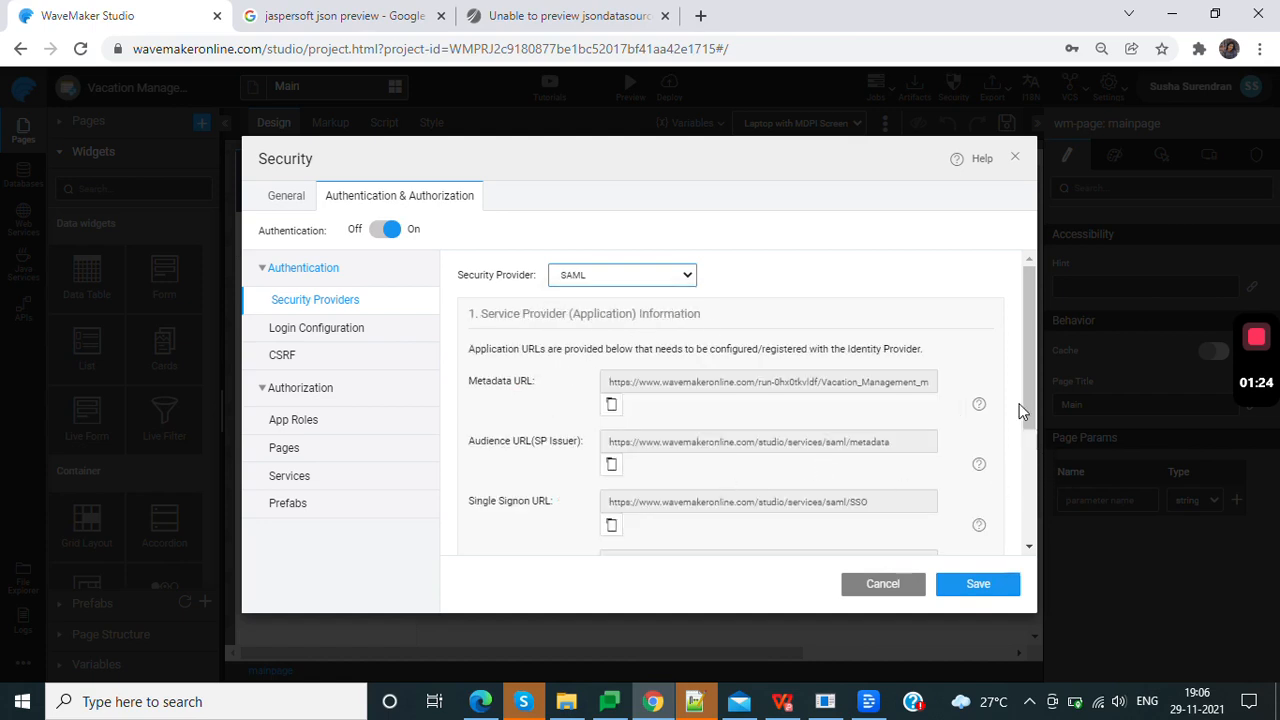
drag(1034, 343, 1038, 266)
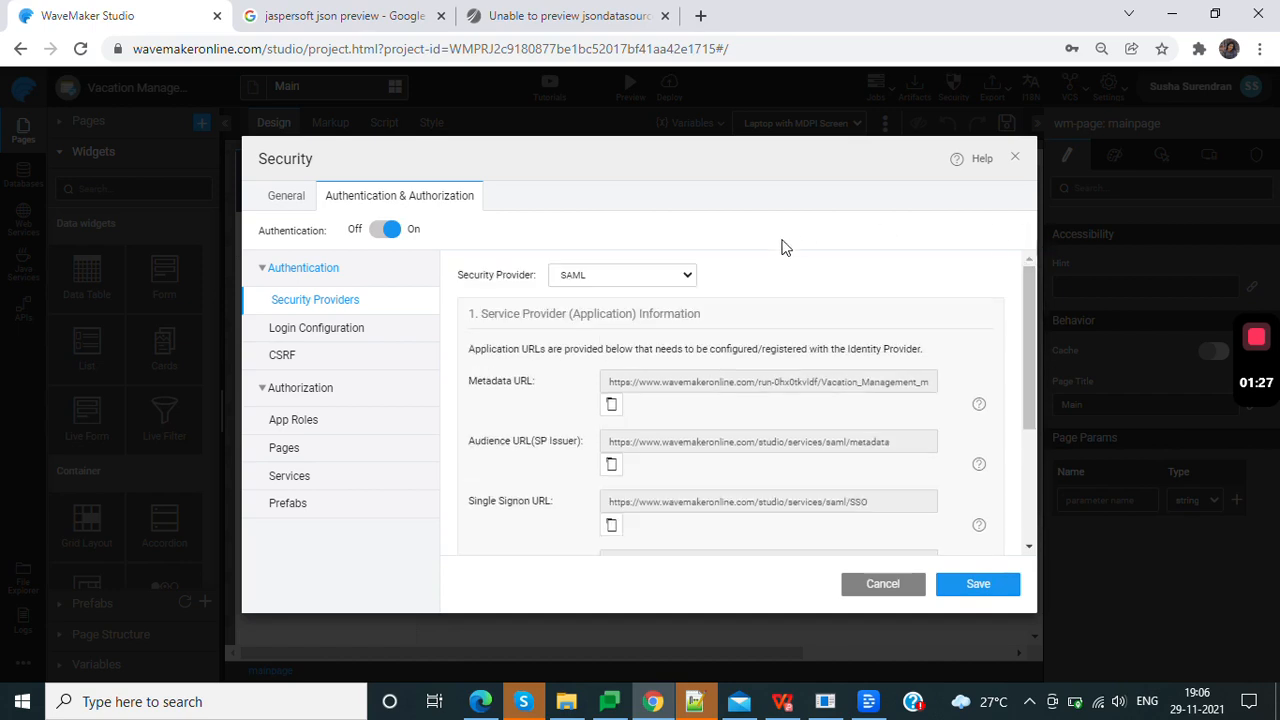
- Examine the configuration fields offered by the Open ID and Custom security providers
click(628, 282)
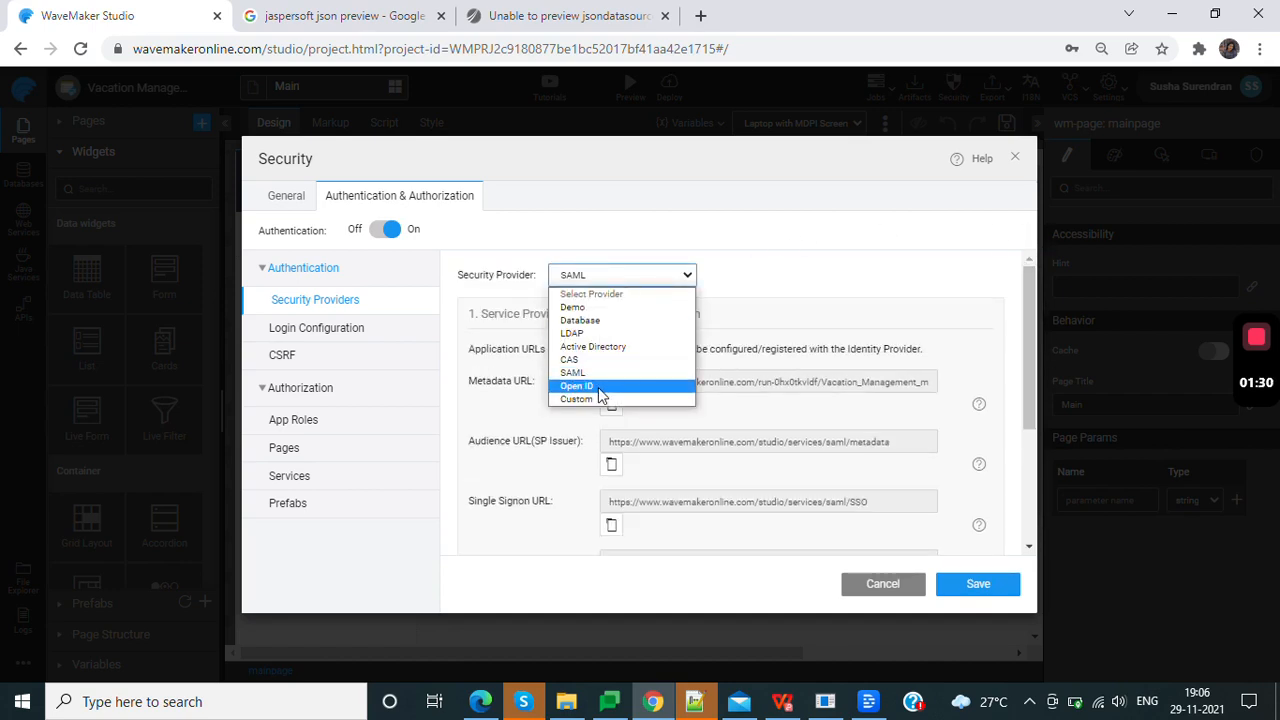
click(601, 387)
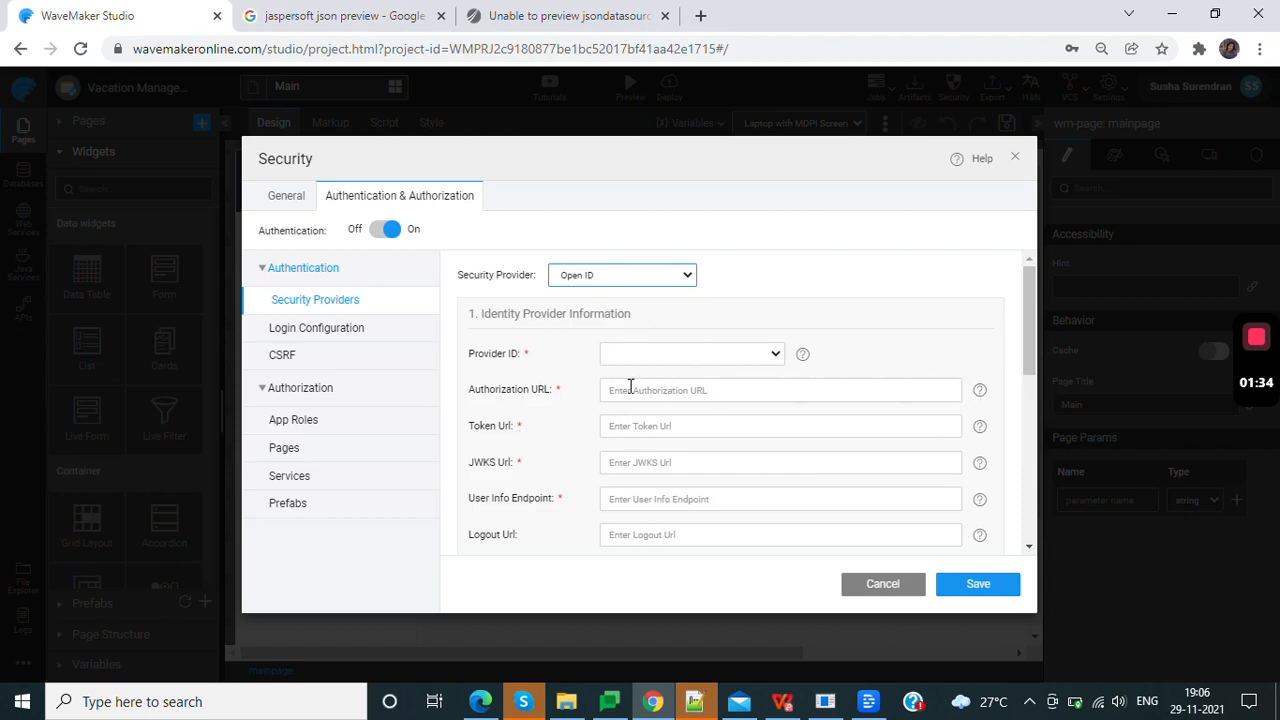
mouse_move(1031, 339)
mouse_down()
mouse_move(1042, 522)
mouse_move(1040, 335)
mouse_up()
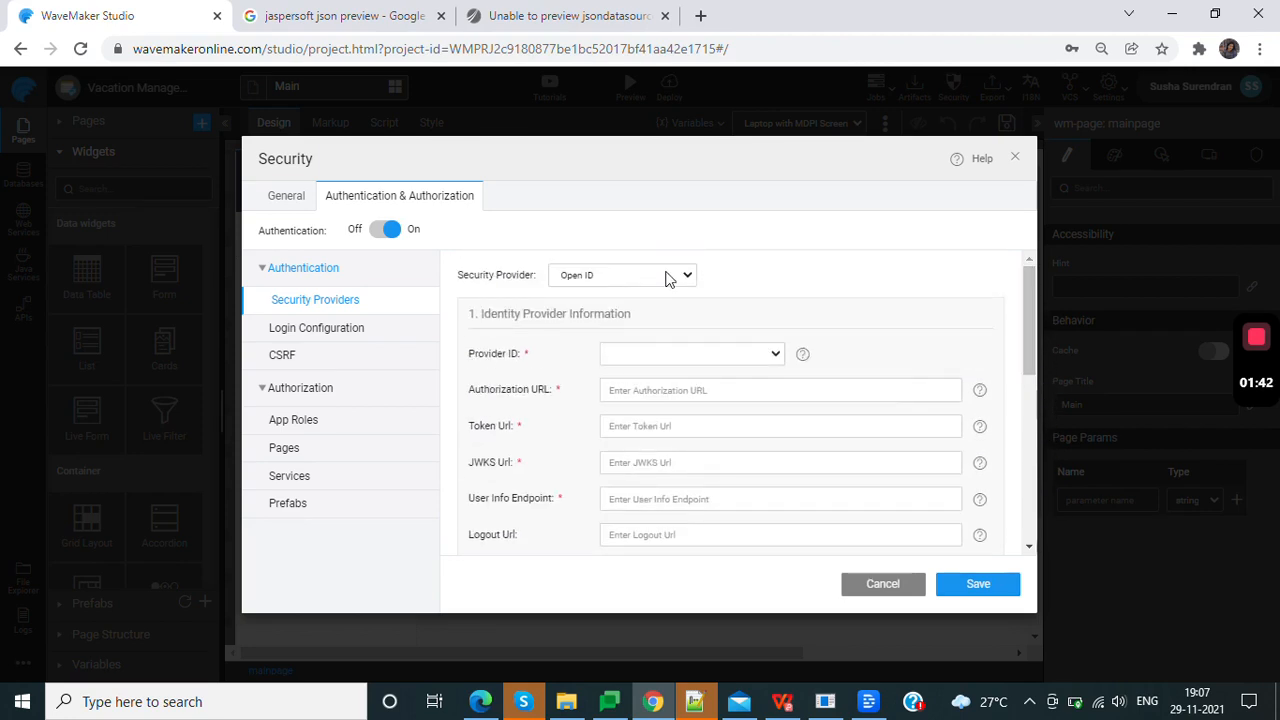
click(668, 276)
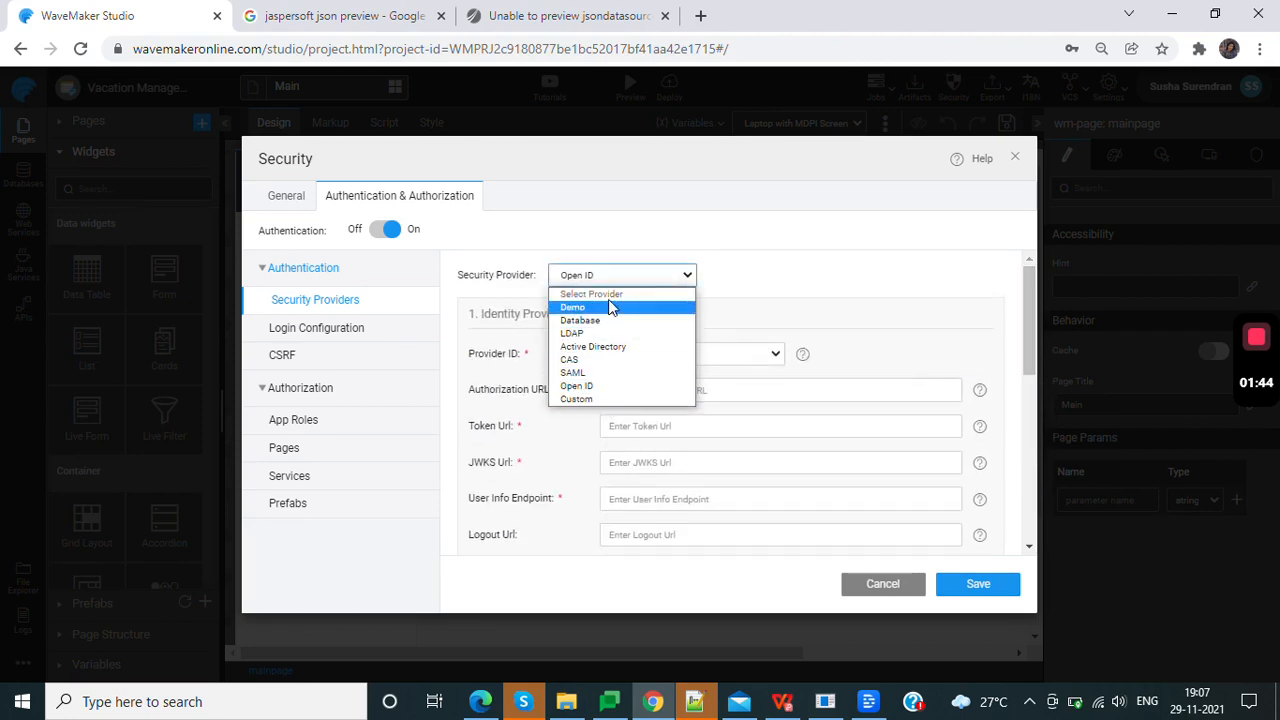
click(594, 400)
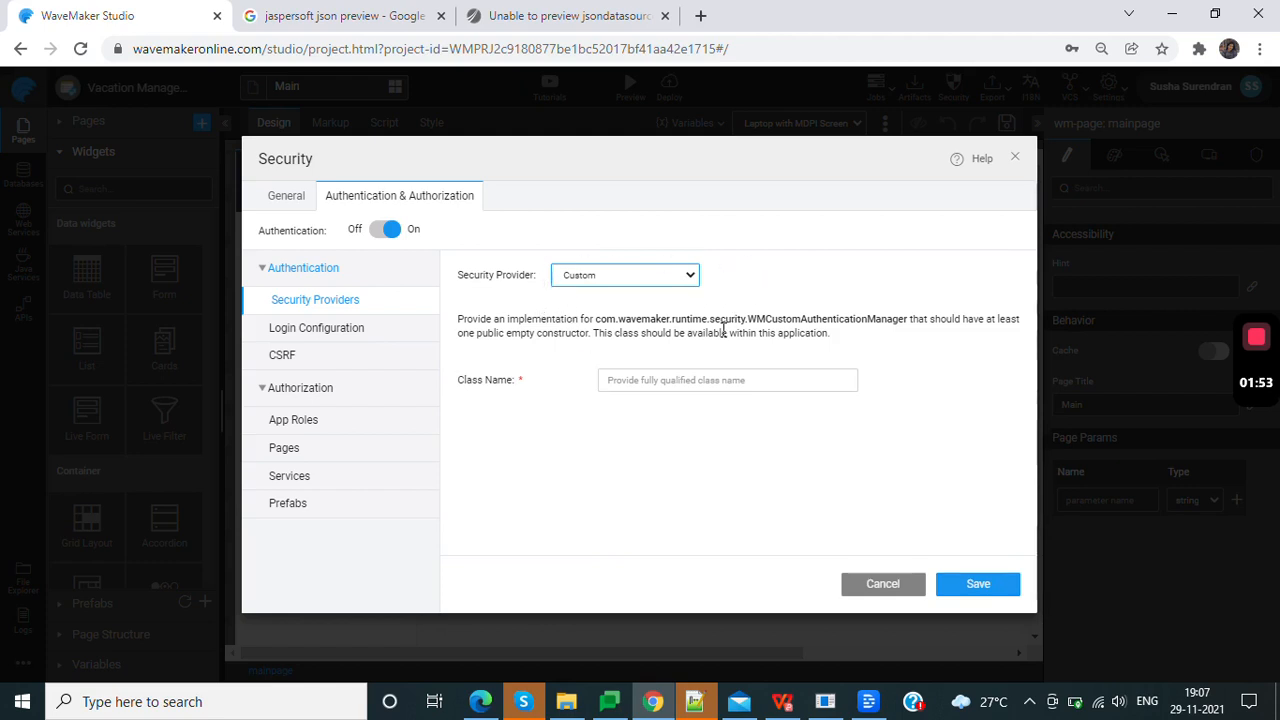
- Set the security provider to Database, using the HRDB database with EMPLOYEE as the user table
click(637, 277)
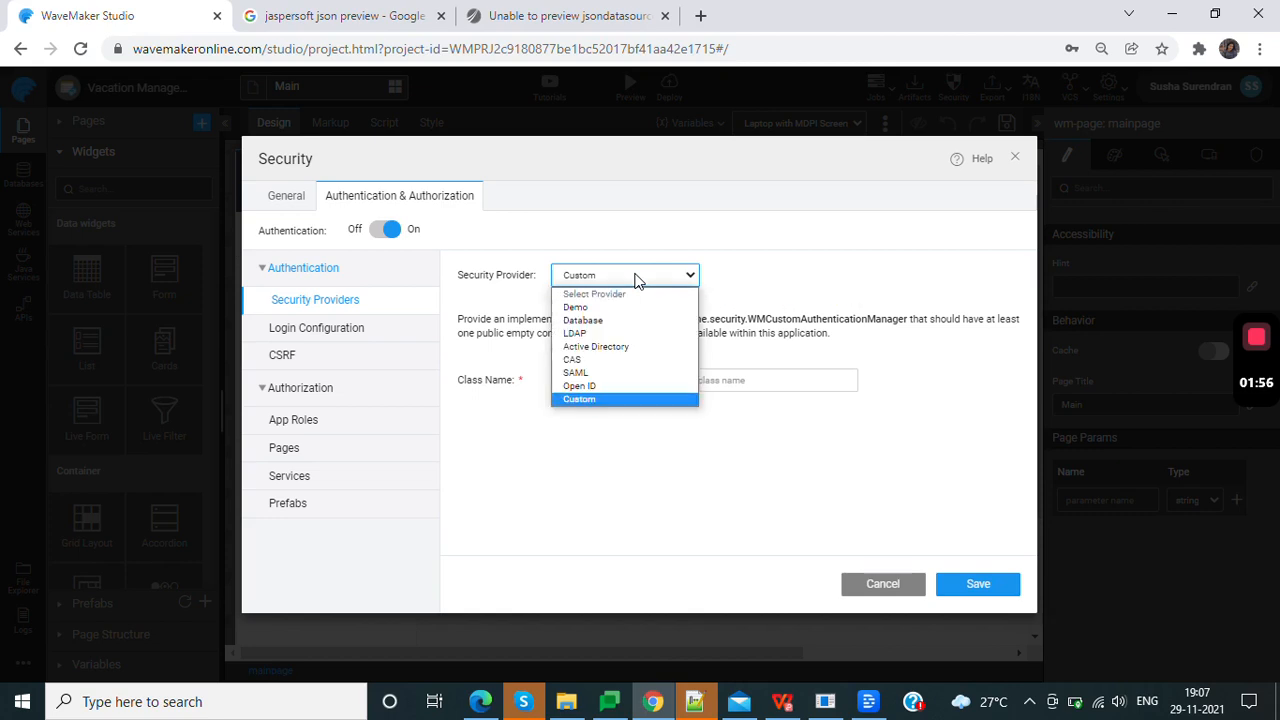
click(607, 322)
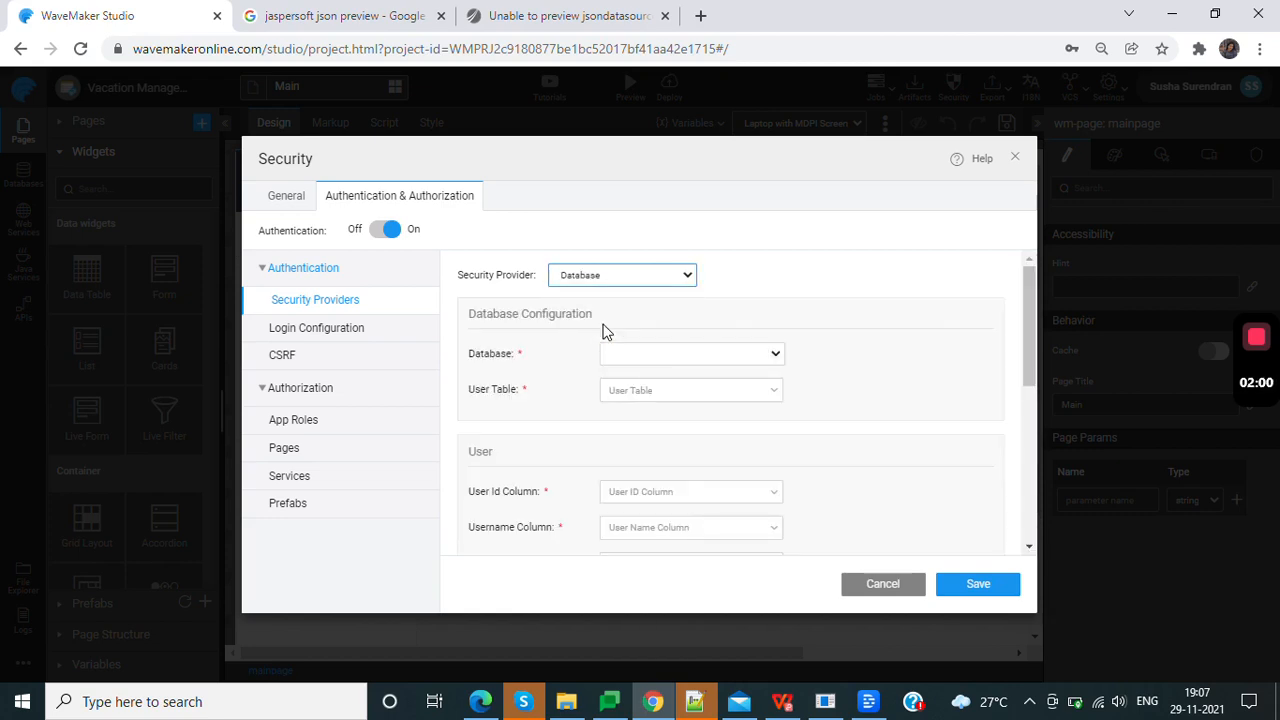
click(661, 352)
click(648, 378)
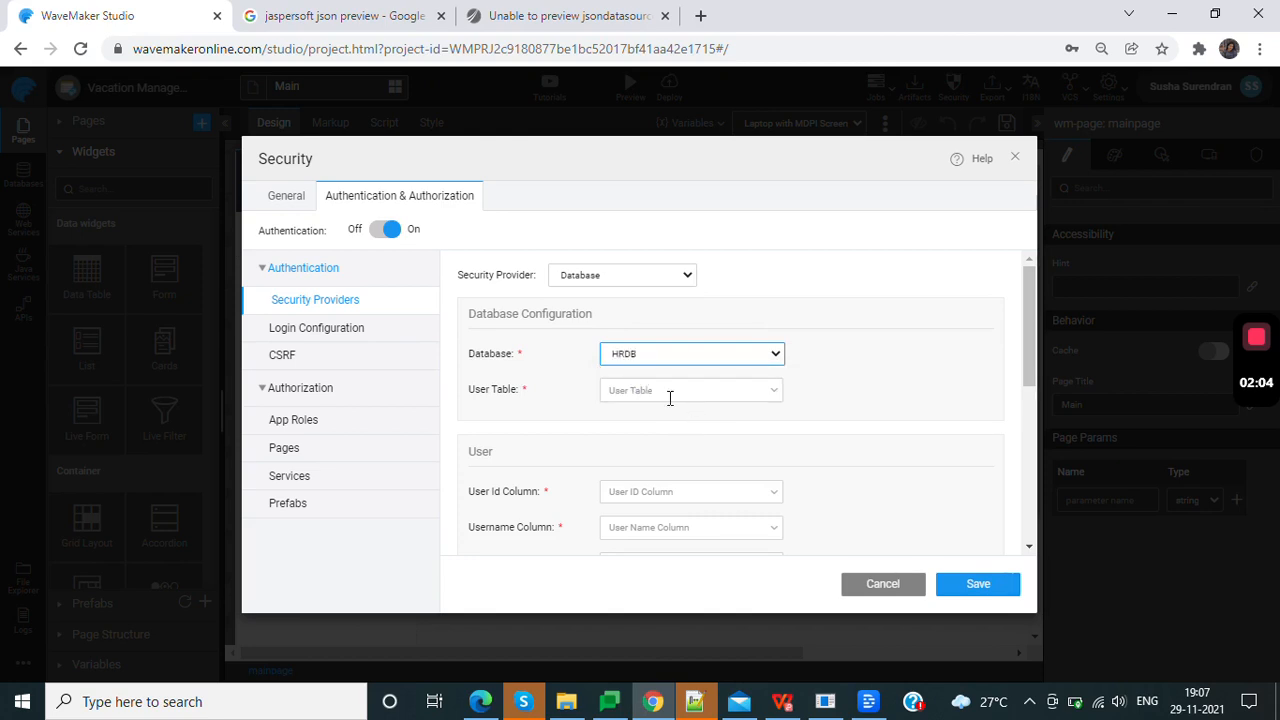
click(670, 395)
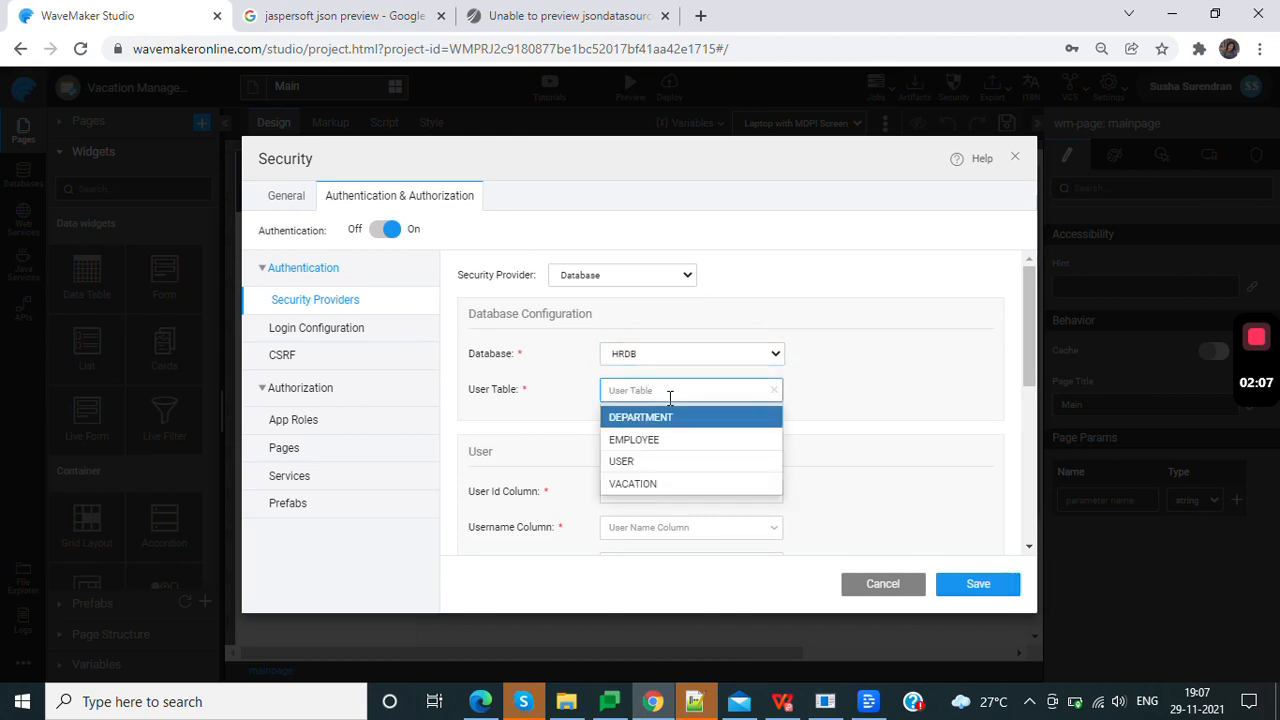
click(668, 448)
- Map the user ID column to EMP_ID, the username column to USERNAME and the password column to PASSWORD
drag(1025, 350, 1020, 402)
click(713, 320)
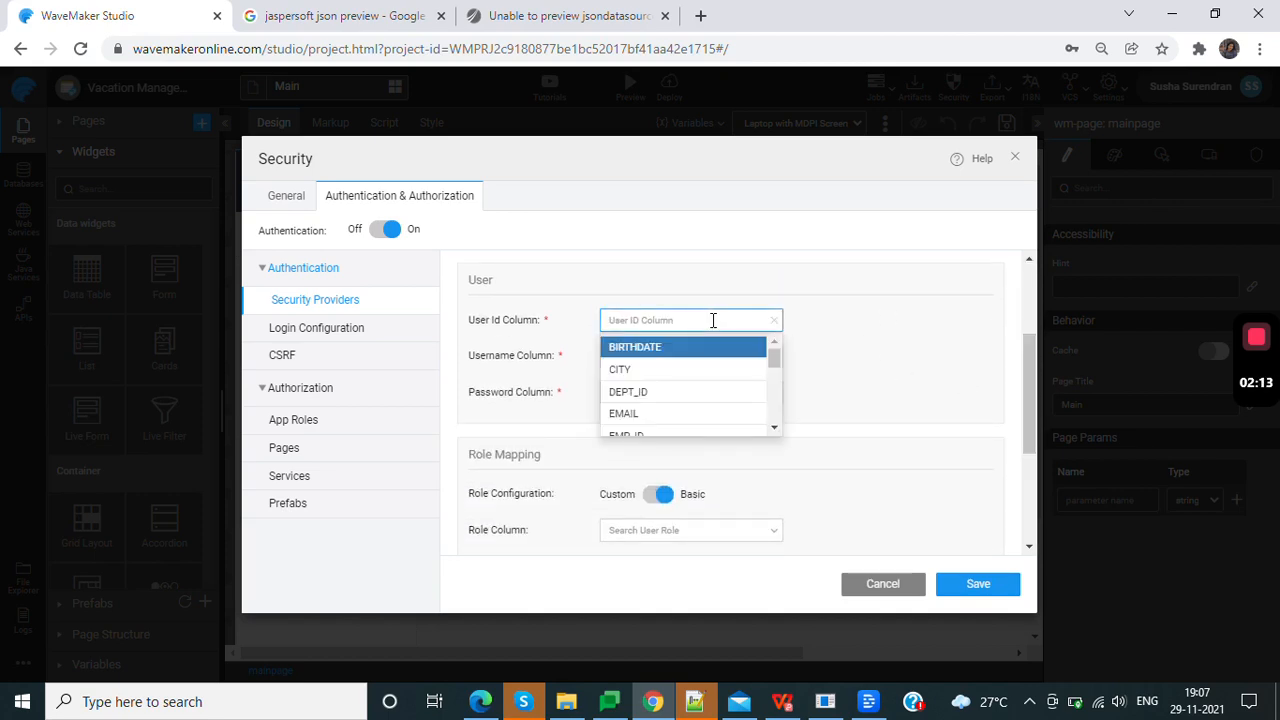
click(662, 436)
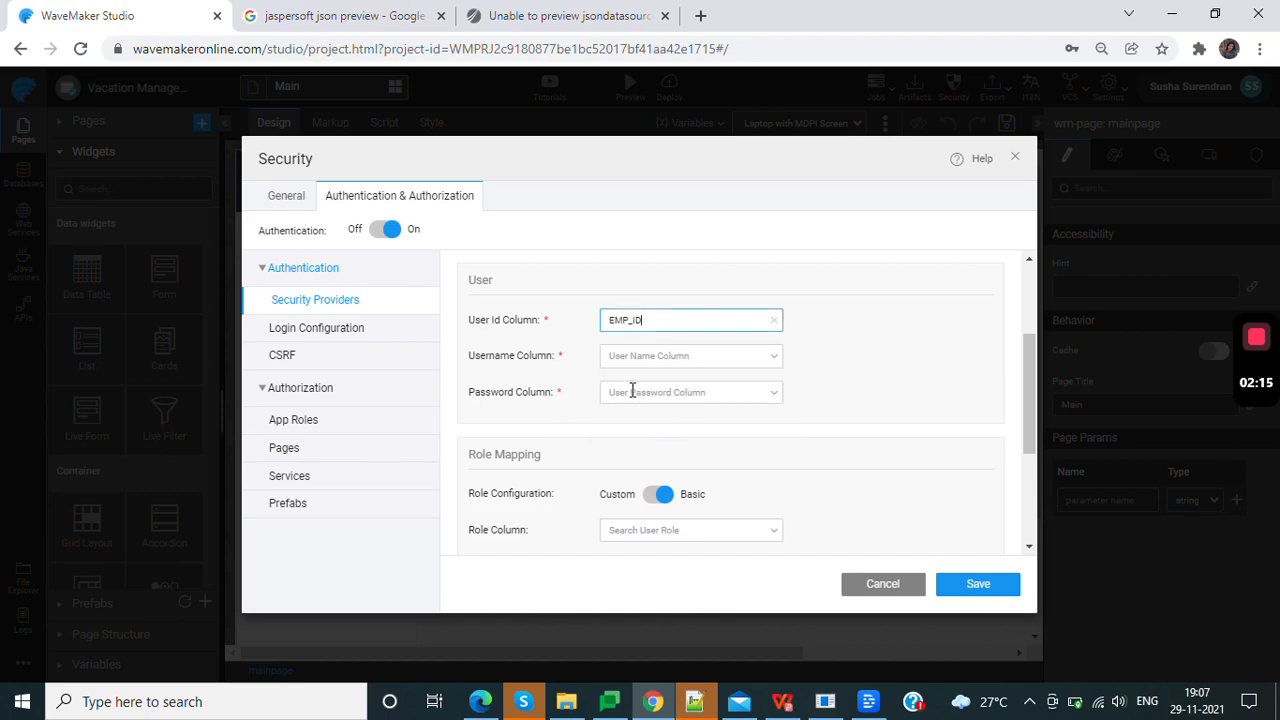
click(660, 360)
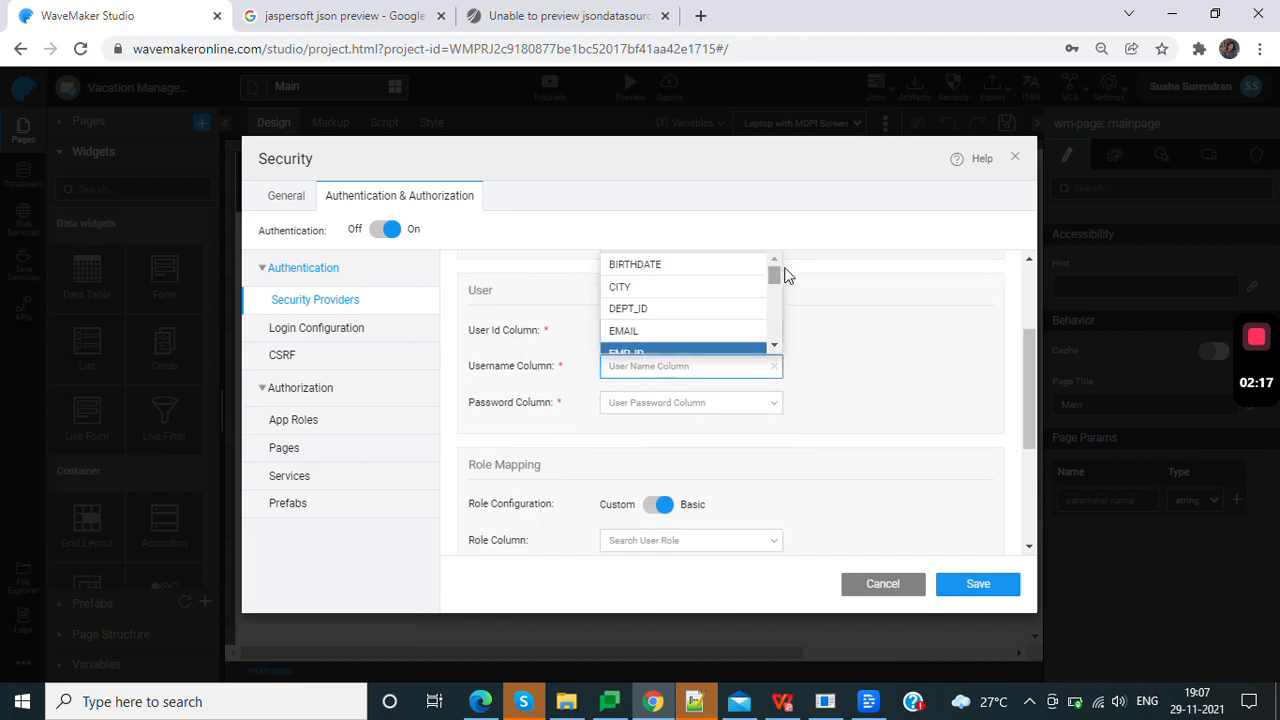
drag(771, 272, 771, 331)
click(723, 321)
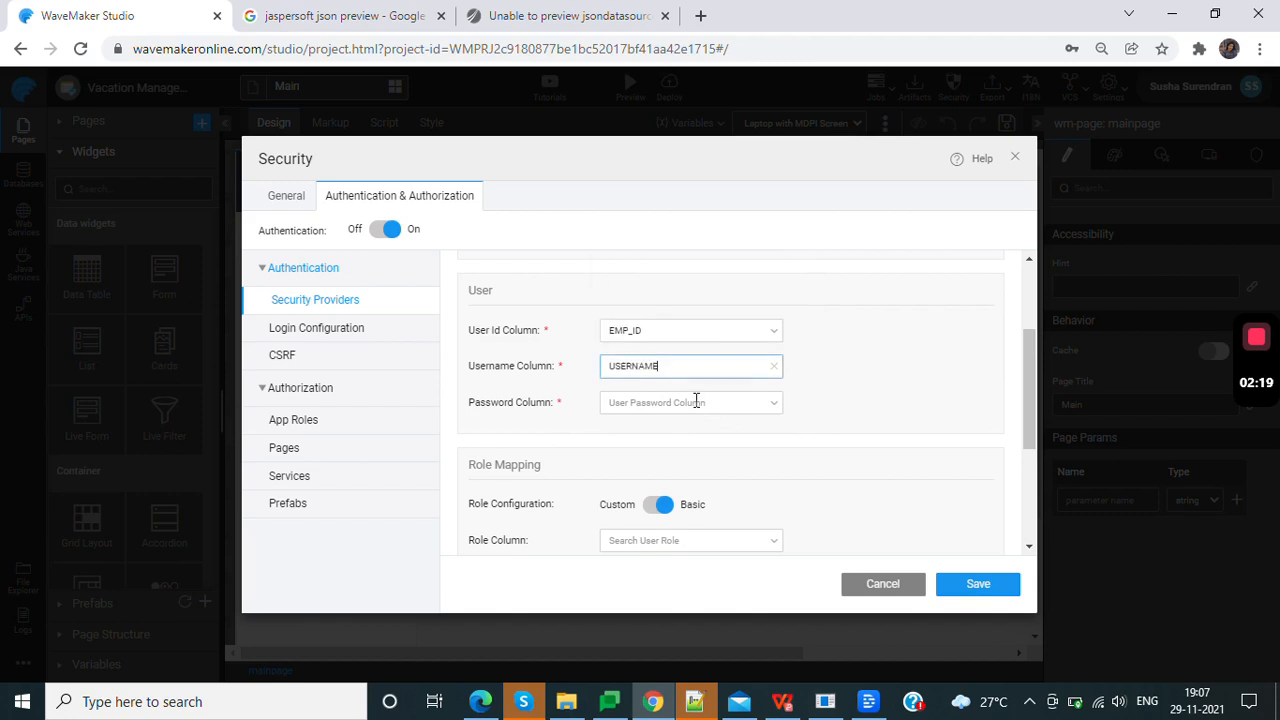
click(740, 398)
drag(772, 304, 774, 338)
click(670, 354)
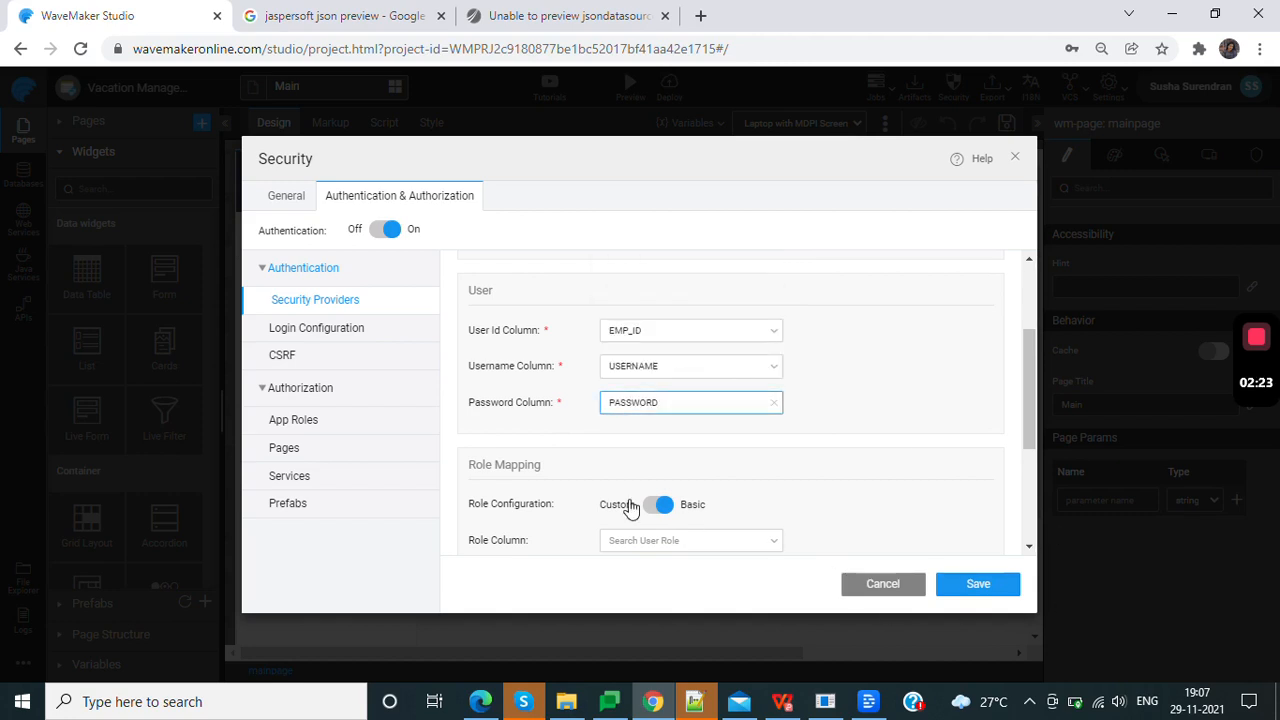
- Set the role mapping's role column to ROLE and save the security configuration
drag(1024, 423, 1015, 527)
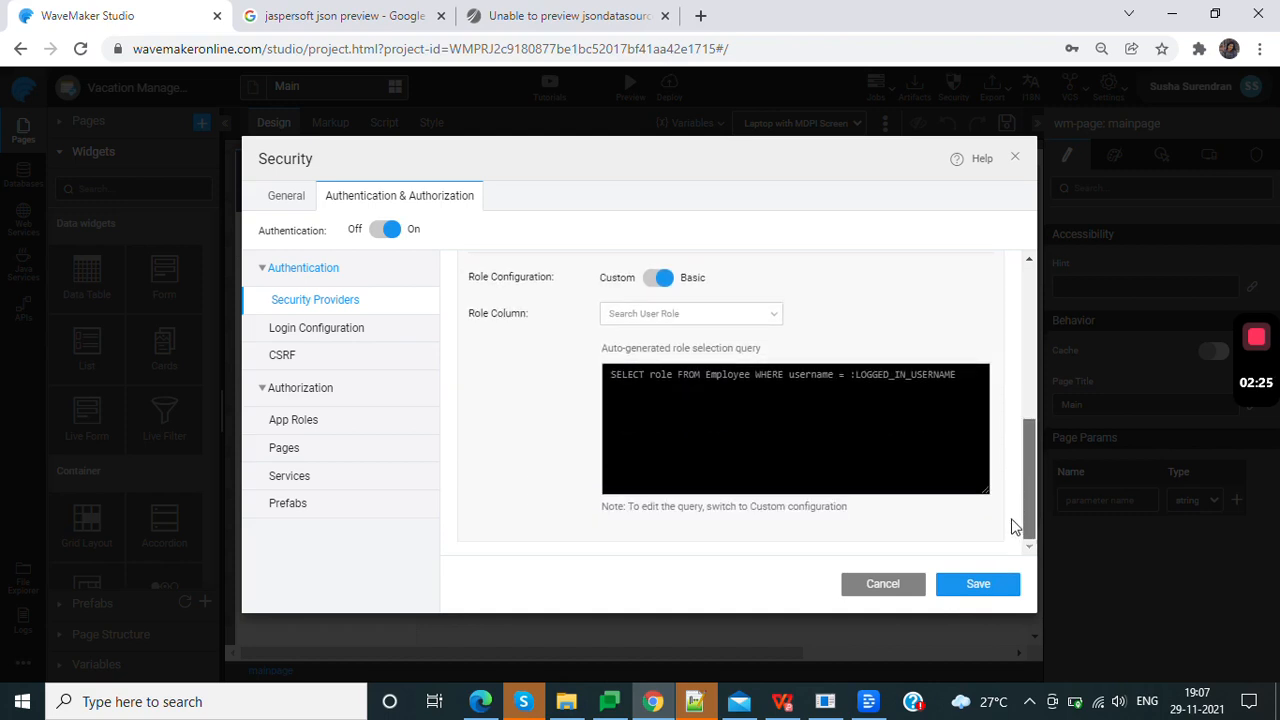
scroll(1011, 512, up, 1)
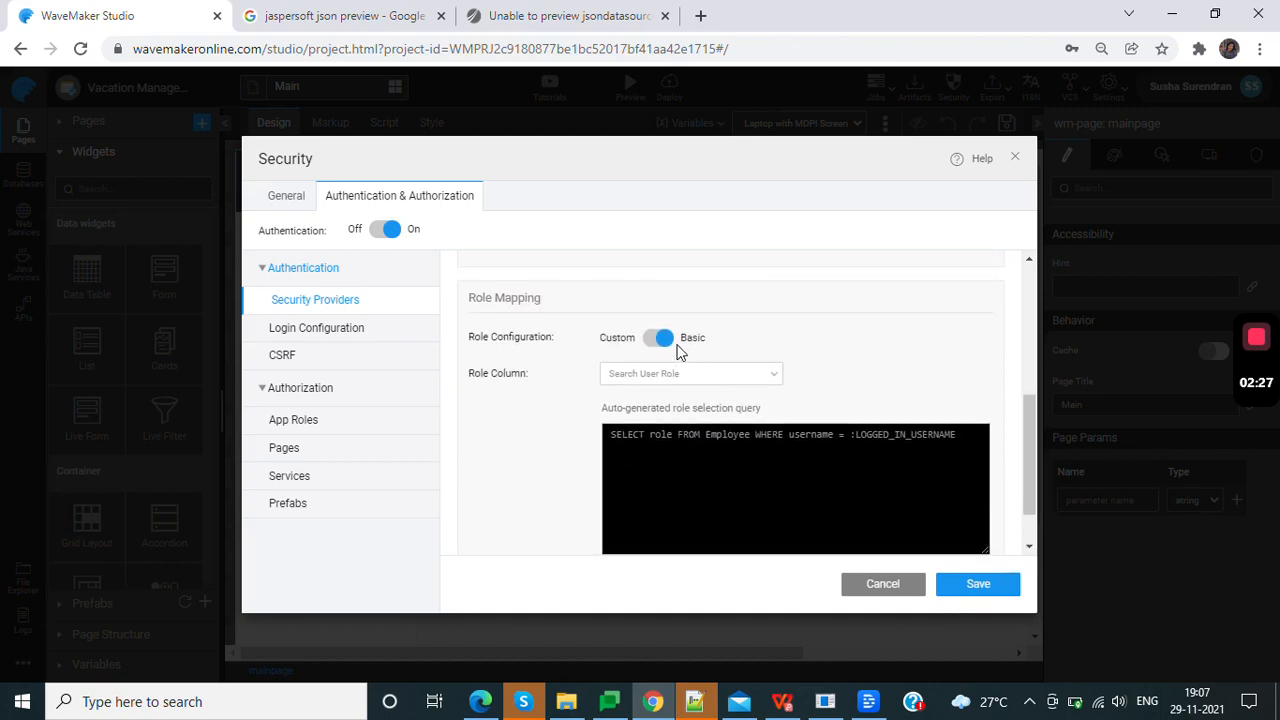
click(690, 373)
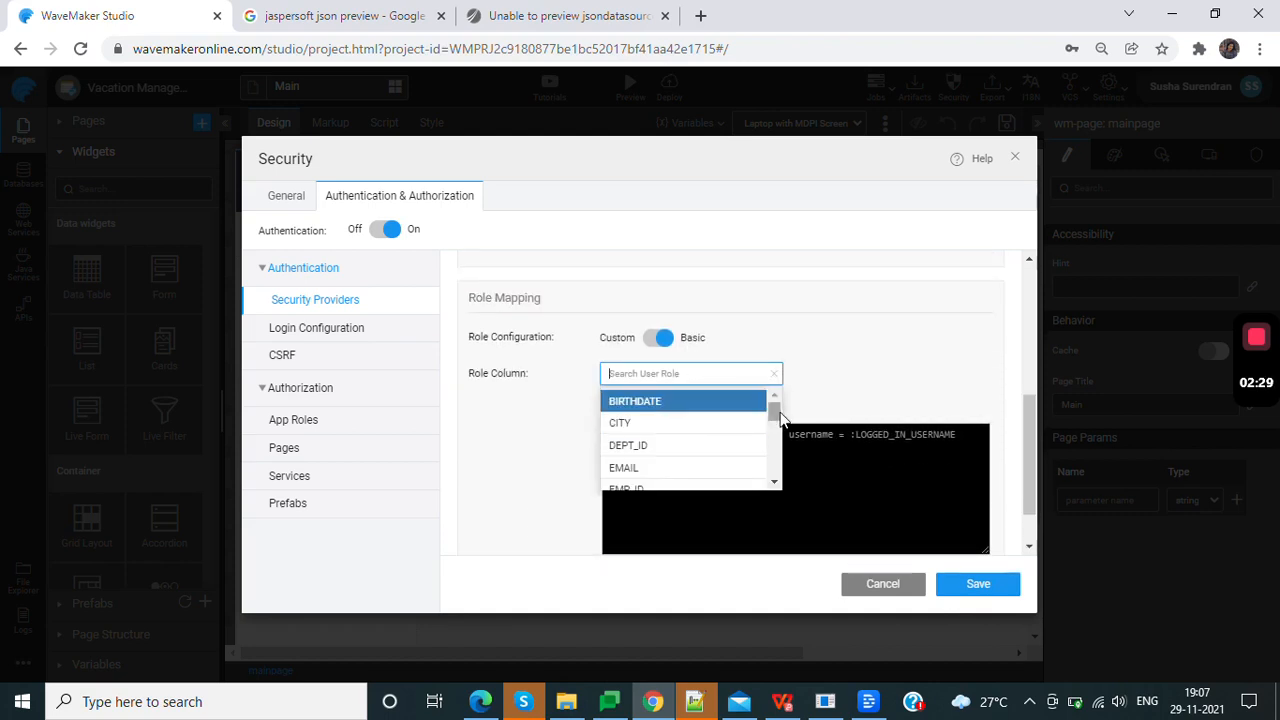
drag(773, 410, 779, 460)
click(735, 453)
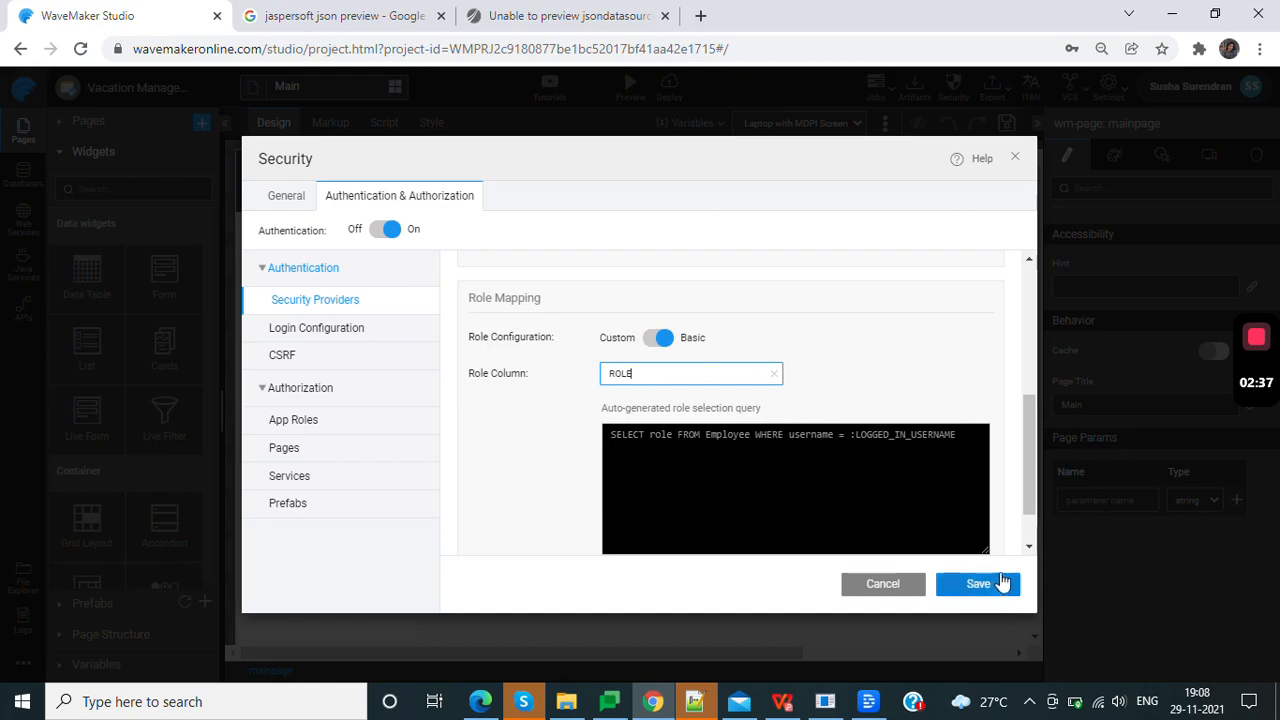
click(975, 586)
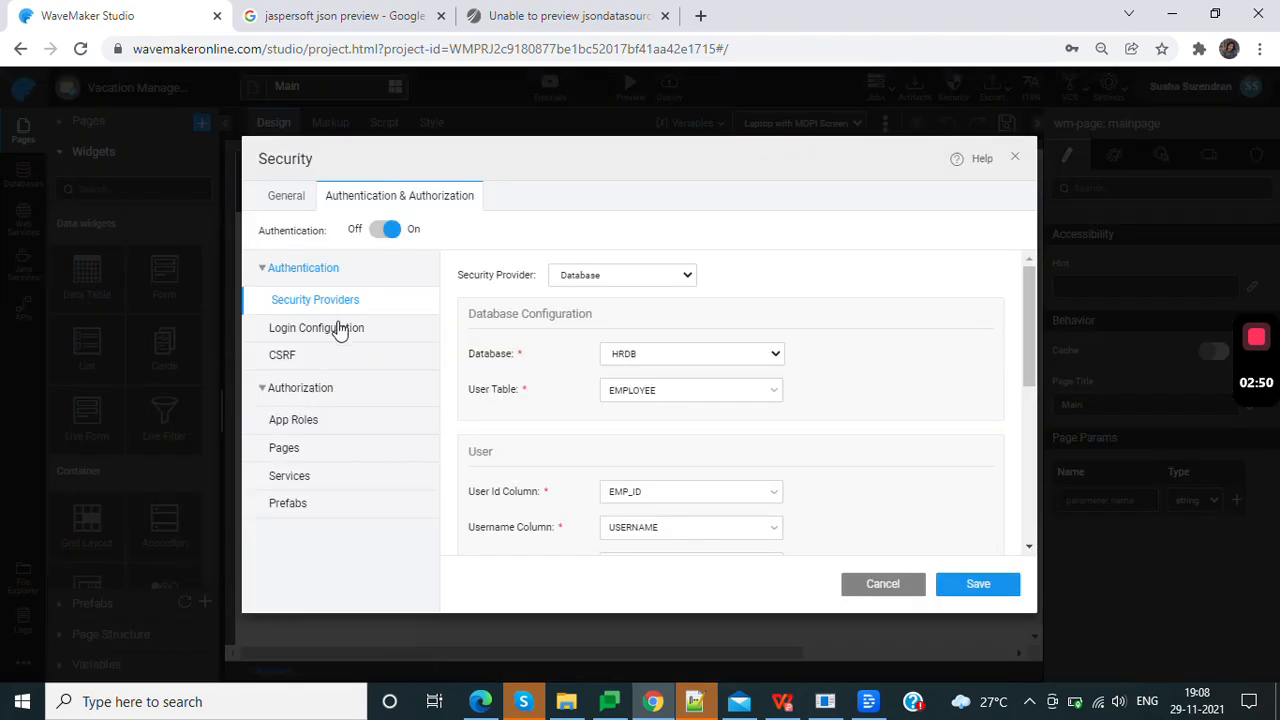
- Set app login to use the Login page and login on session timeout to Dialog, and check the CSRF protection settings
click(331, 330)
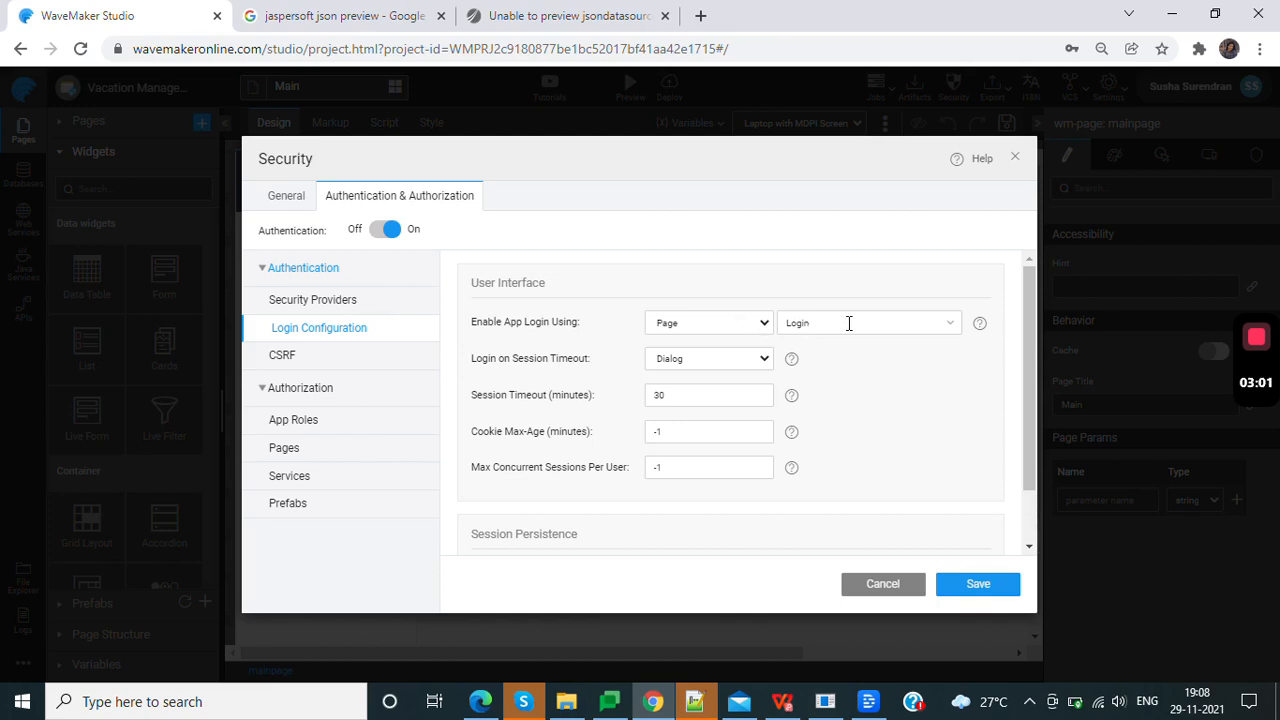
click(953, 326)
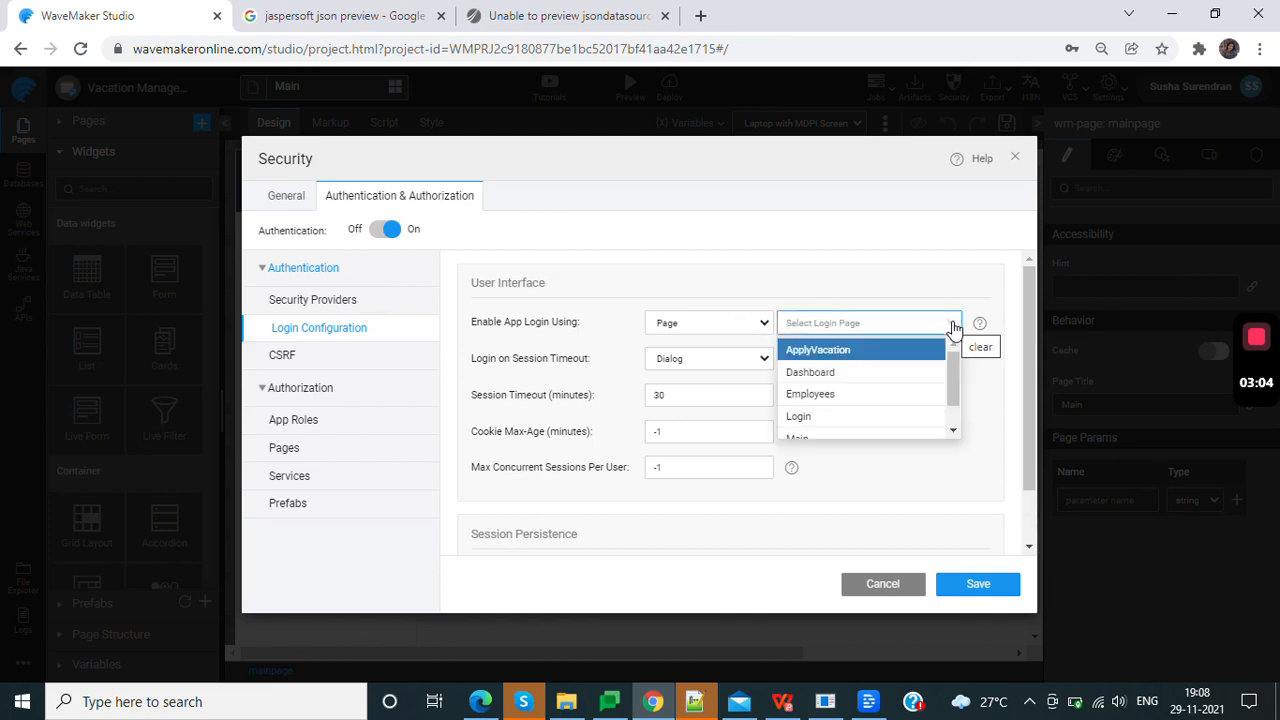
click(853, 419)
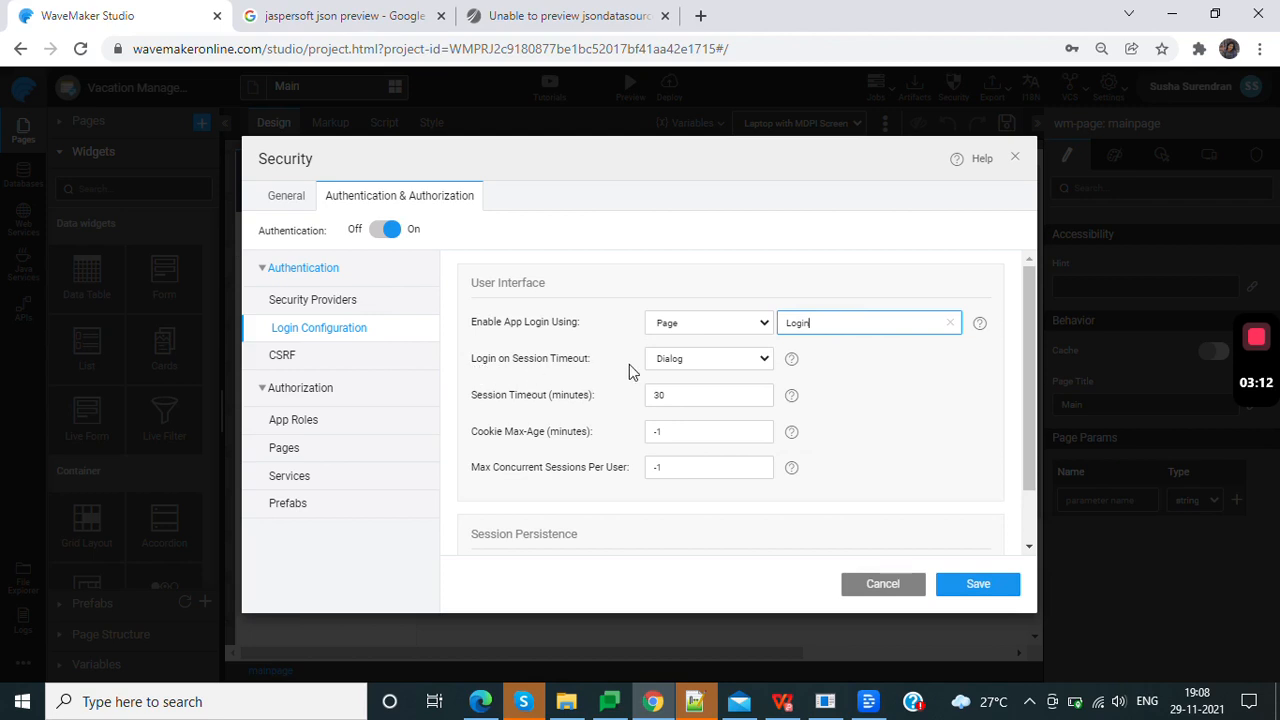
click(664, 368)
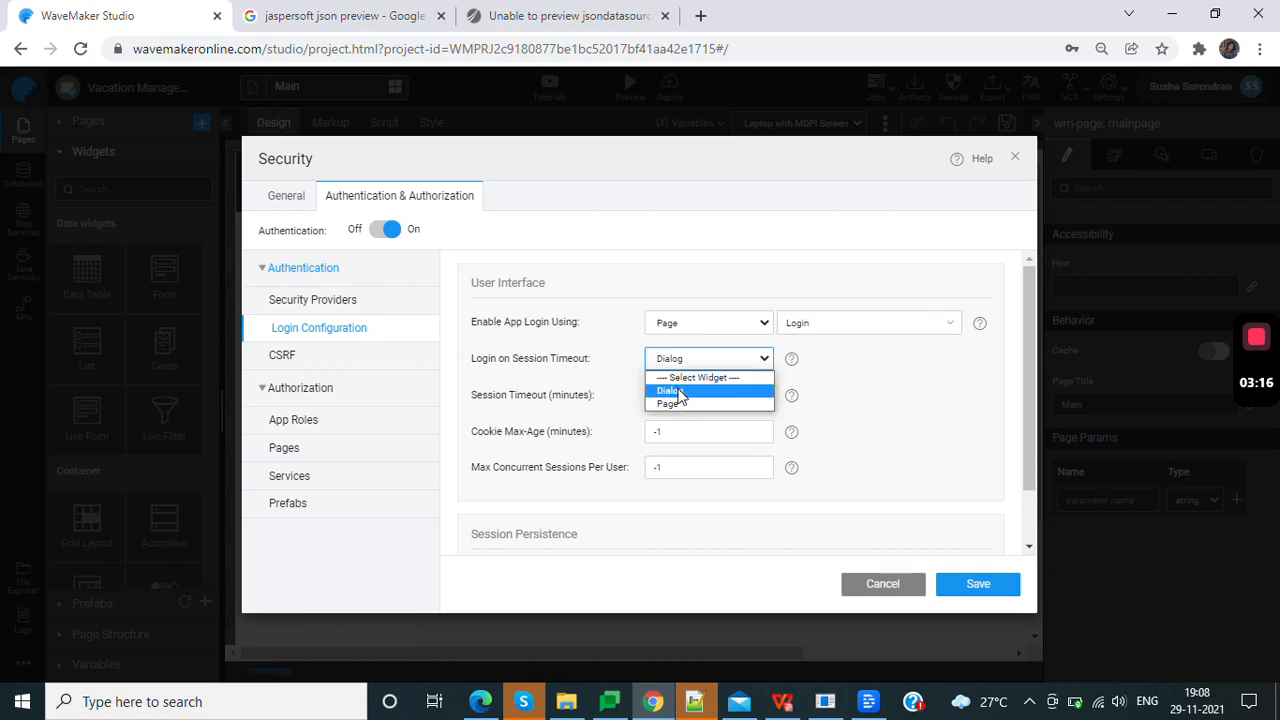
click(680, 391)
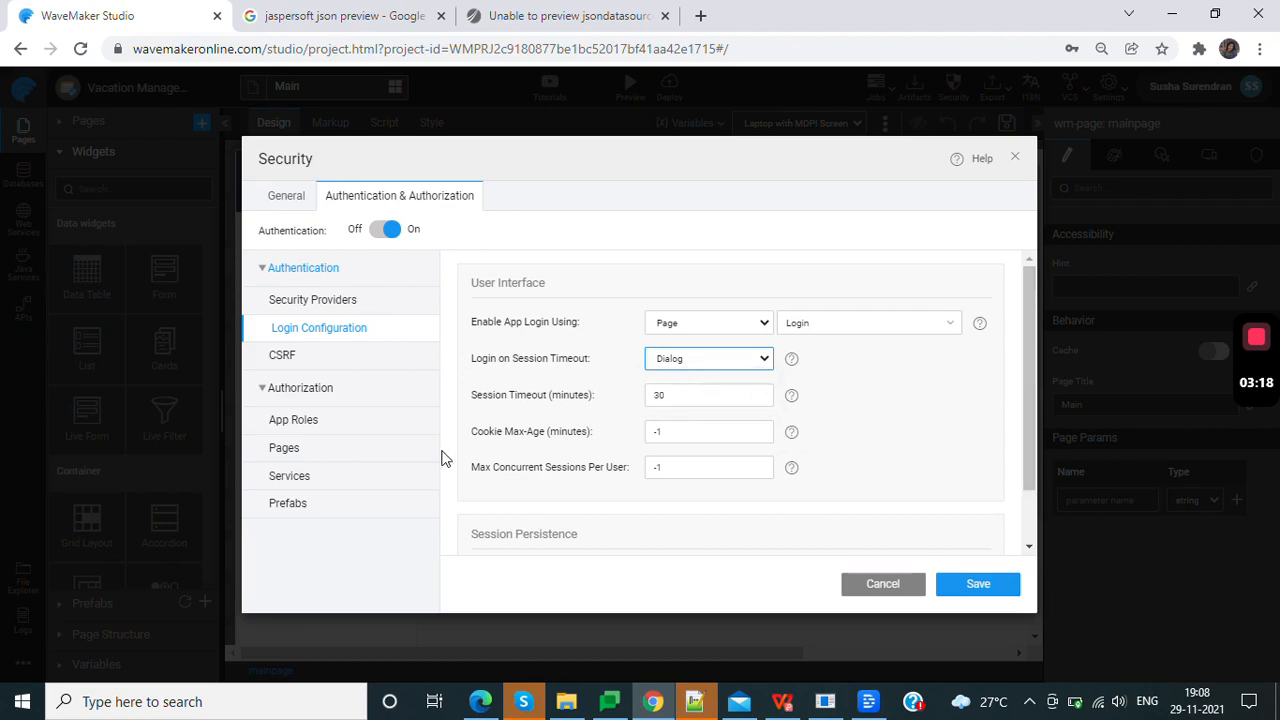
click(322, 360)
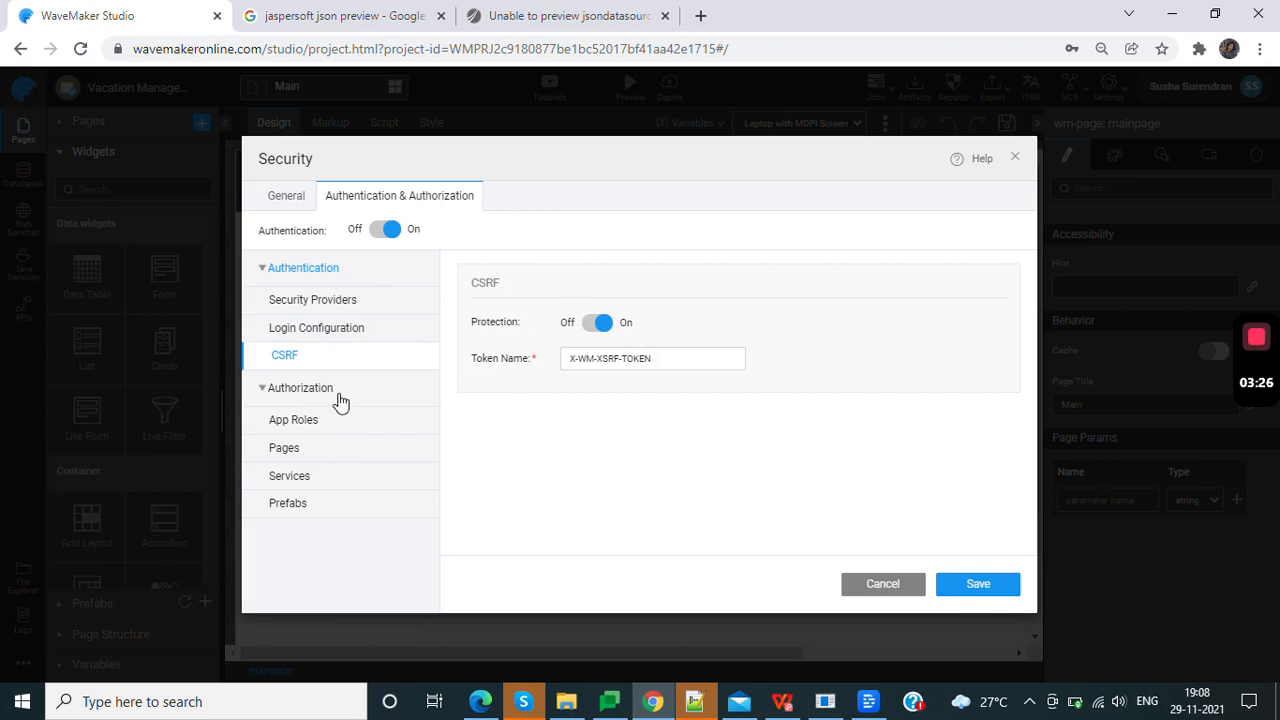
- Set the app roles' landing pages to PendingApproval for admin and ApplyVacation for user
click(318, 426)
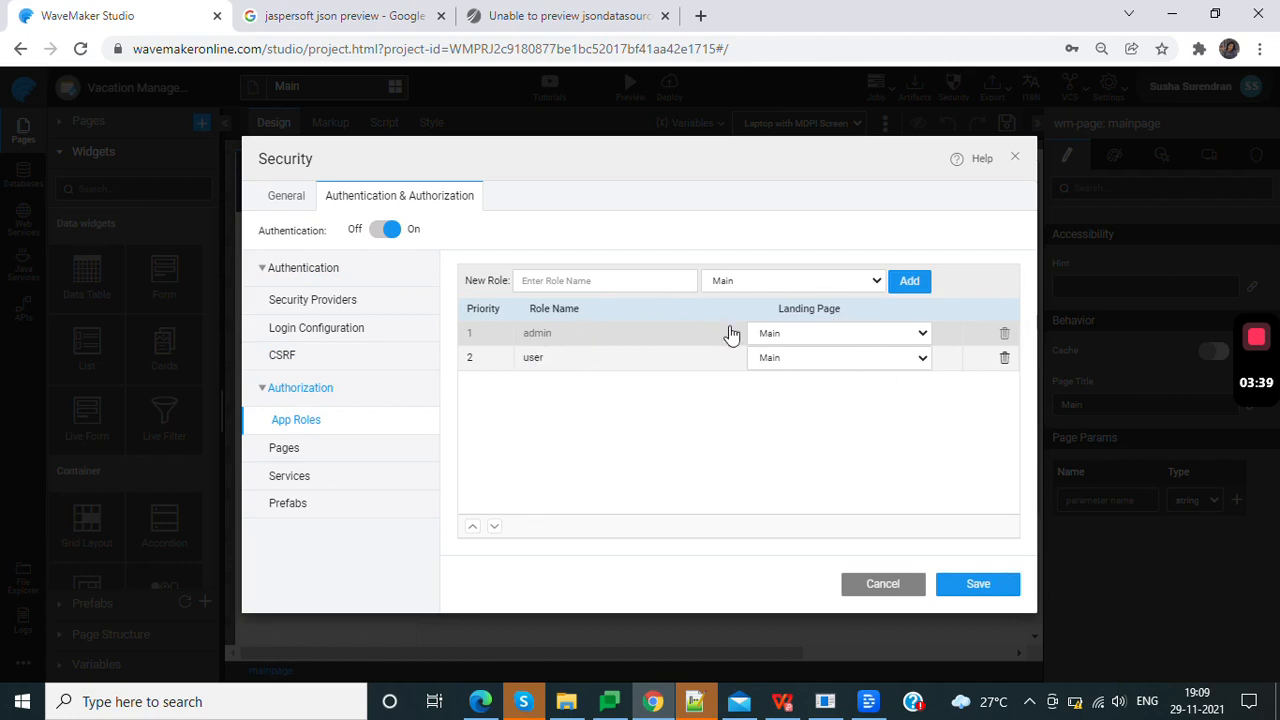
click(868, 335)
click(830, 399)
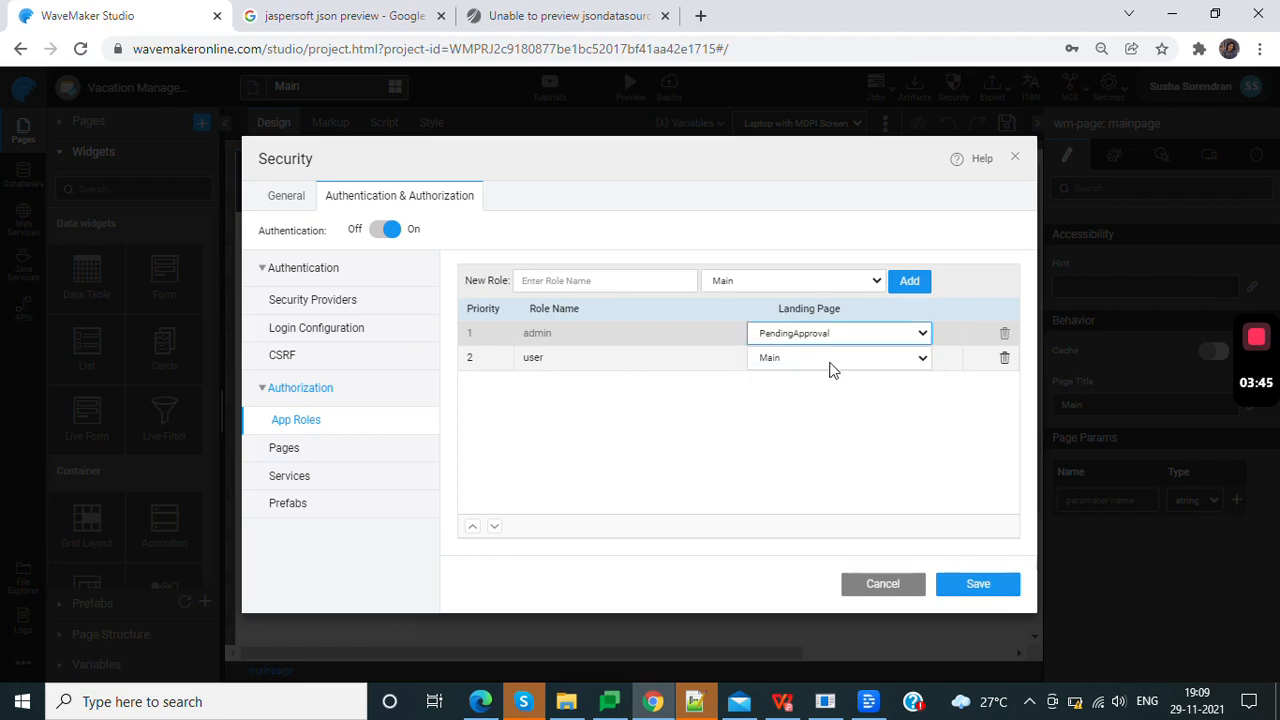
click(831, 362)
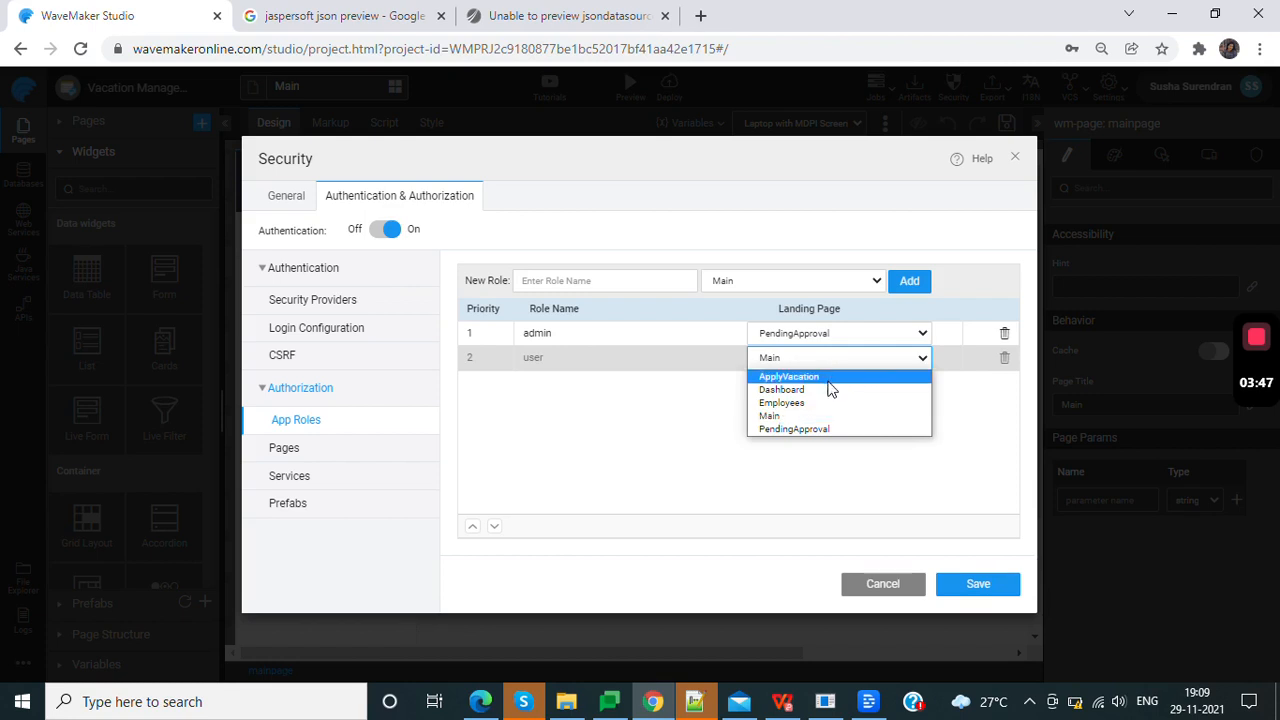
click(845, 377)
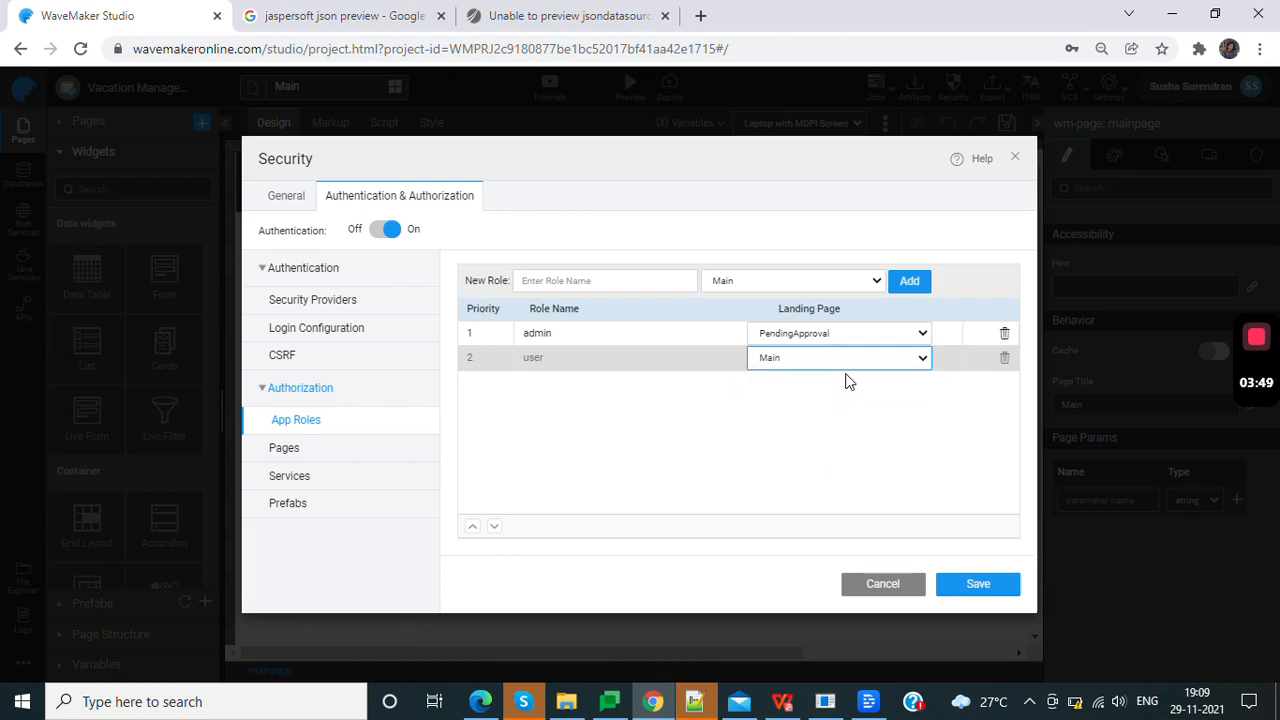
click(824, 393)
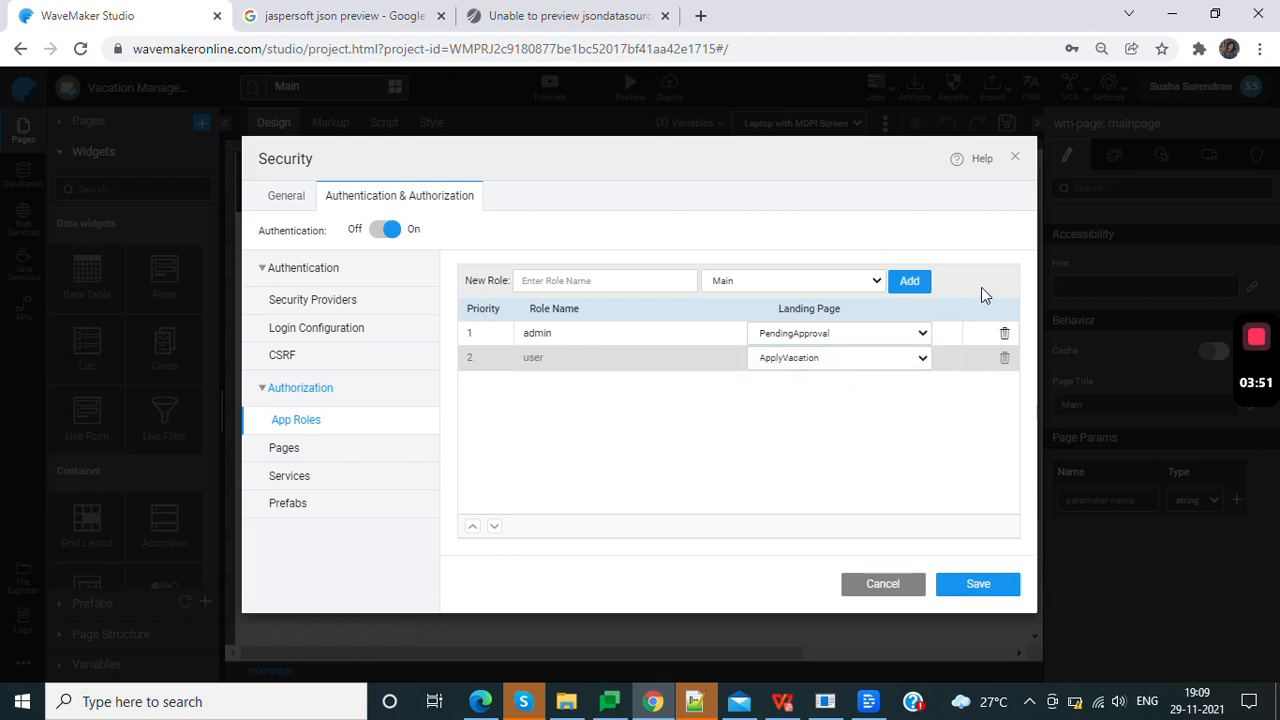
- Review the page access levels and restrict the Dashboard page to the admin role
click(290, 449)
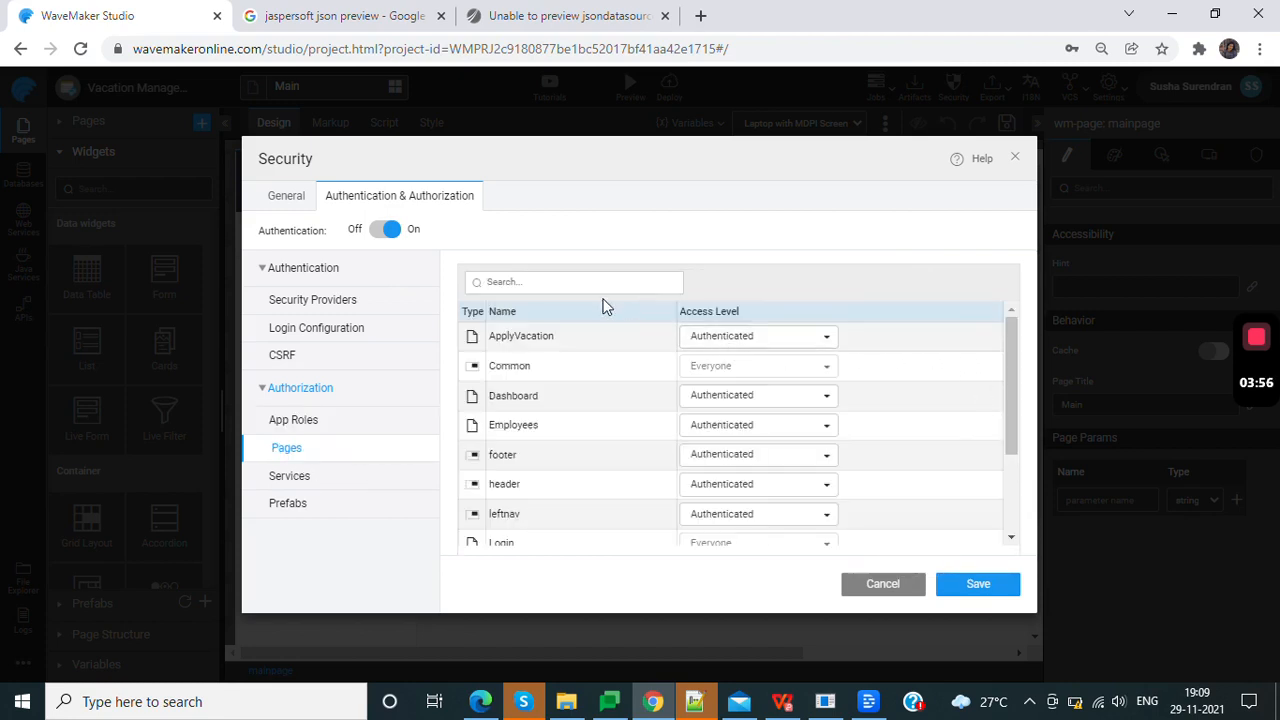
drag(1006, 363, 1018, 457)
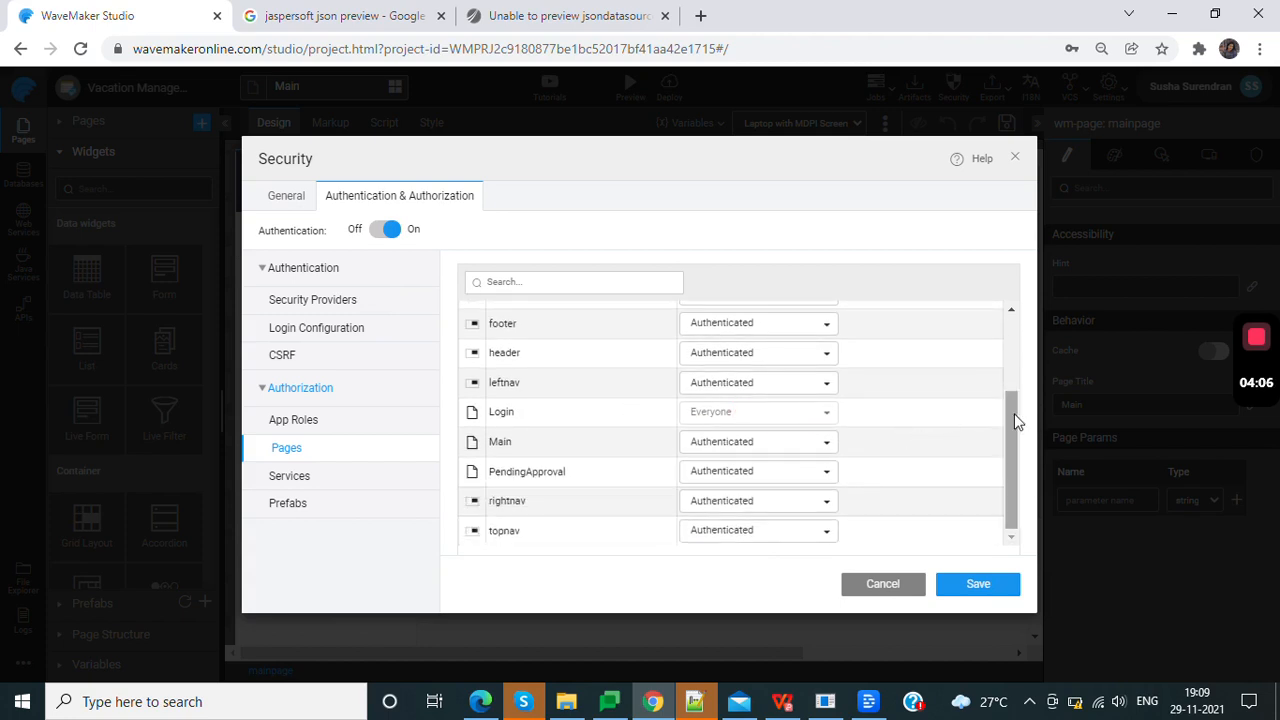
drag(1014, 420, 1020, 323)
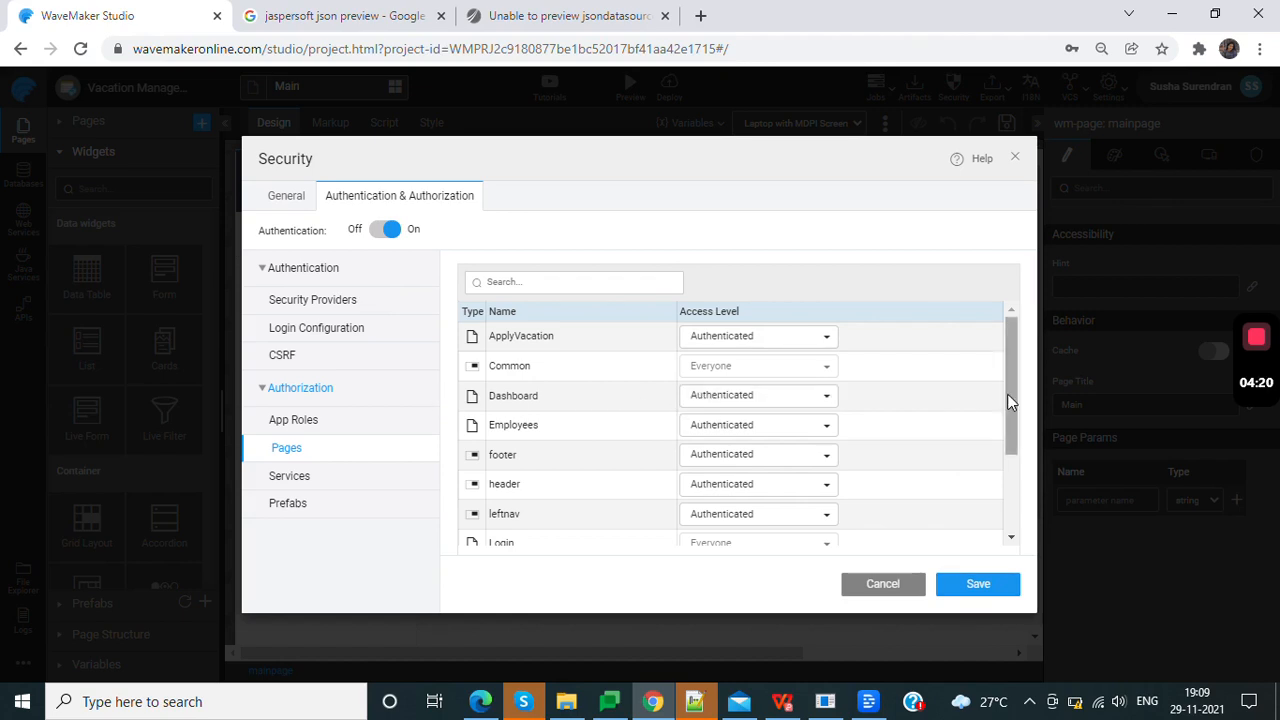
drag(1009, 400, 1021, 501)
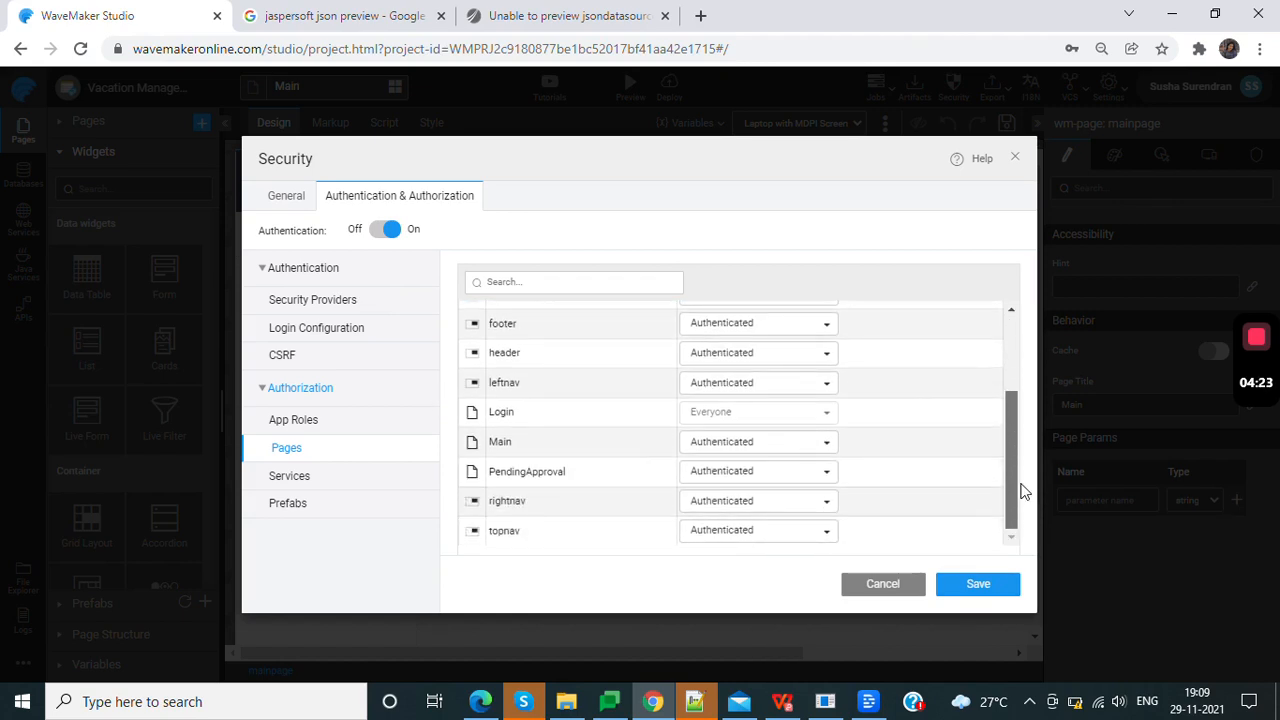
scroll(666, 420, up, 4)
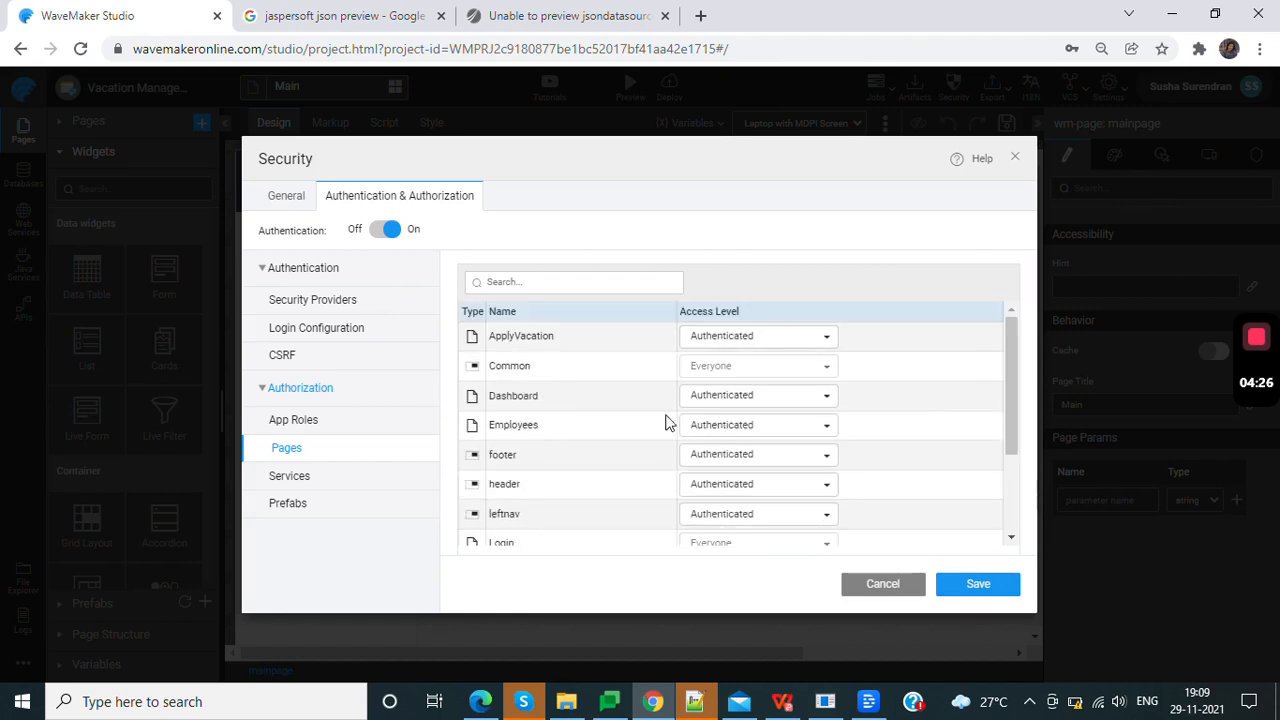
click(743, 400)
drag(1008, 404, 1010, 451)
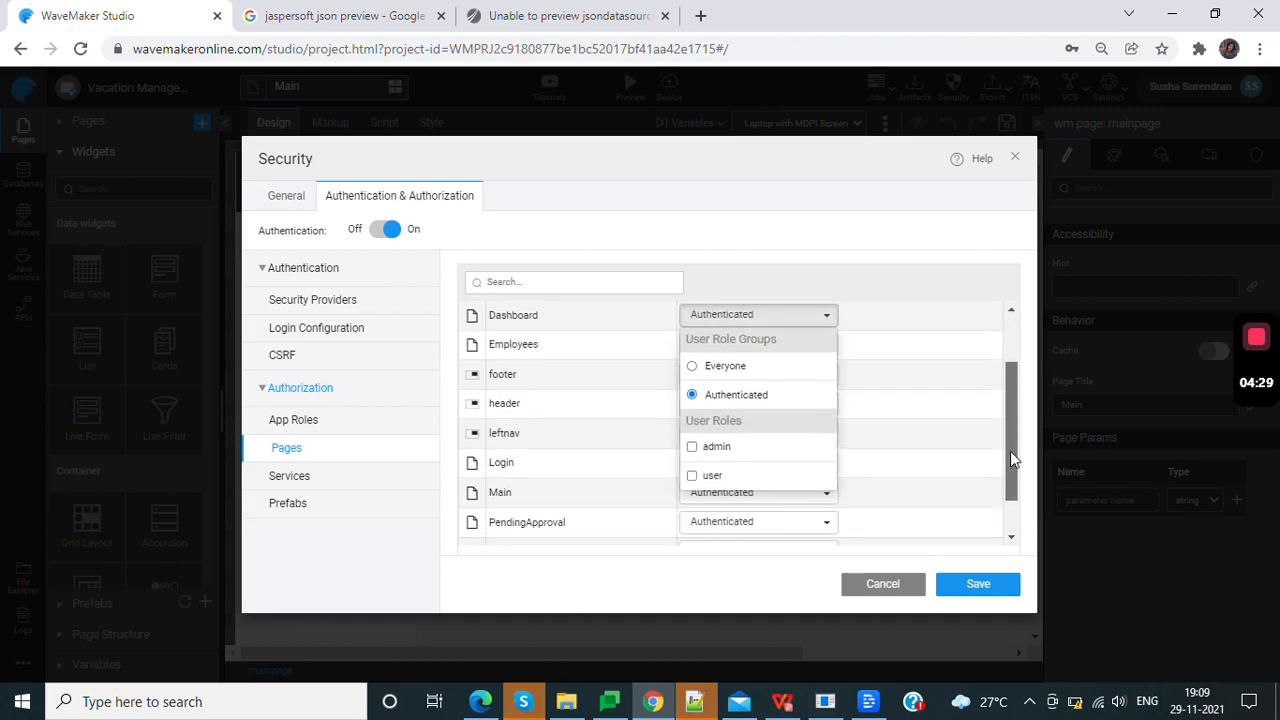
click(692, 442)
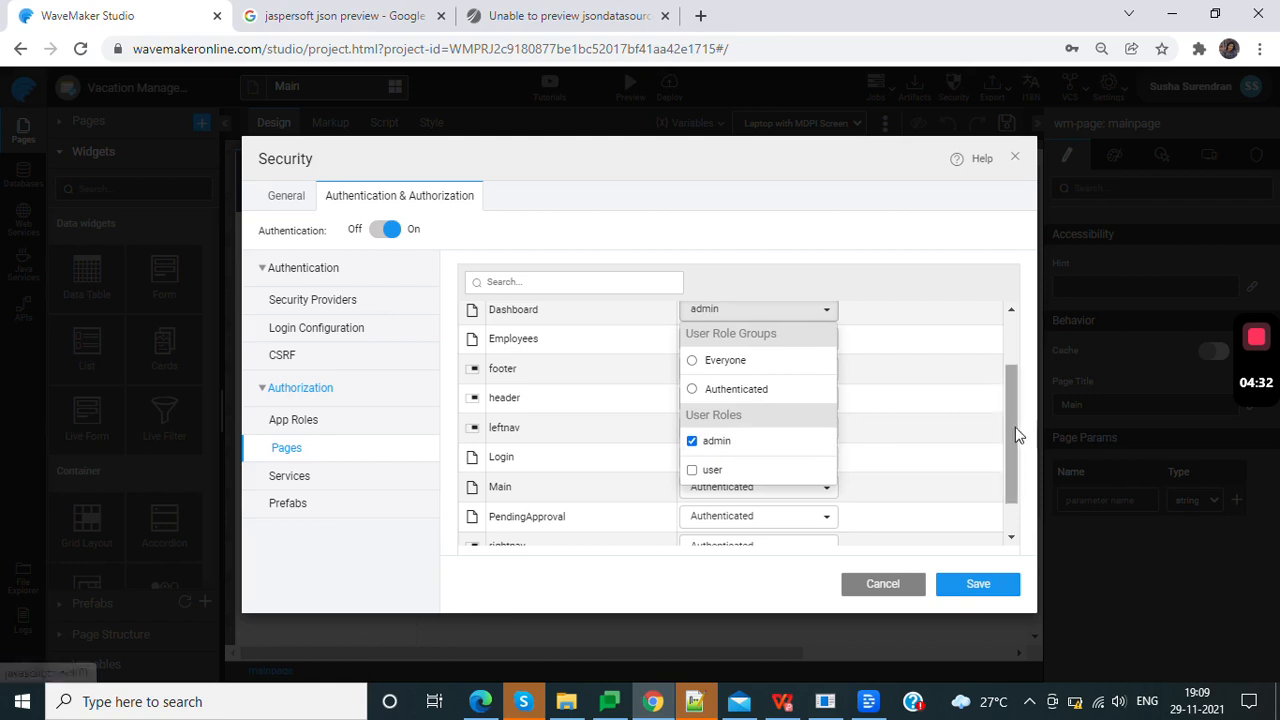
drag(1006, 431, 1006, 378)
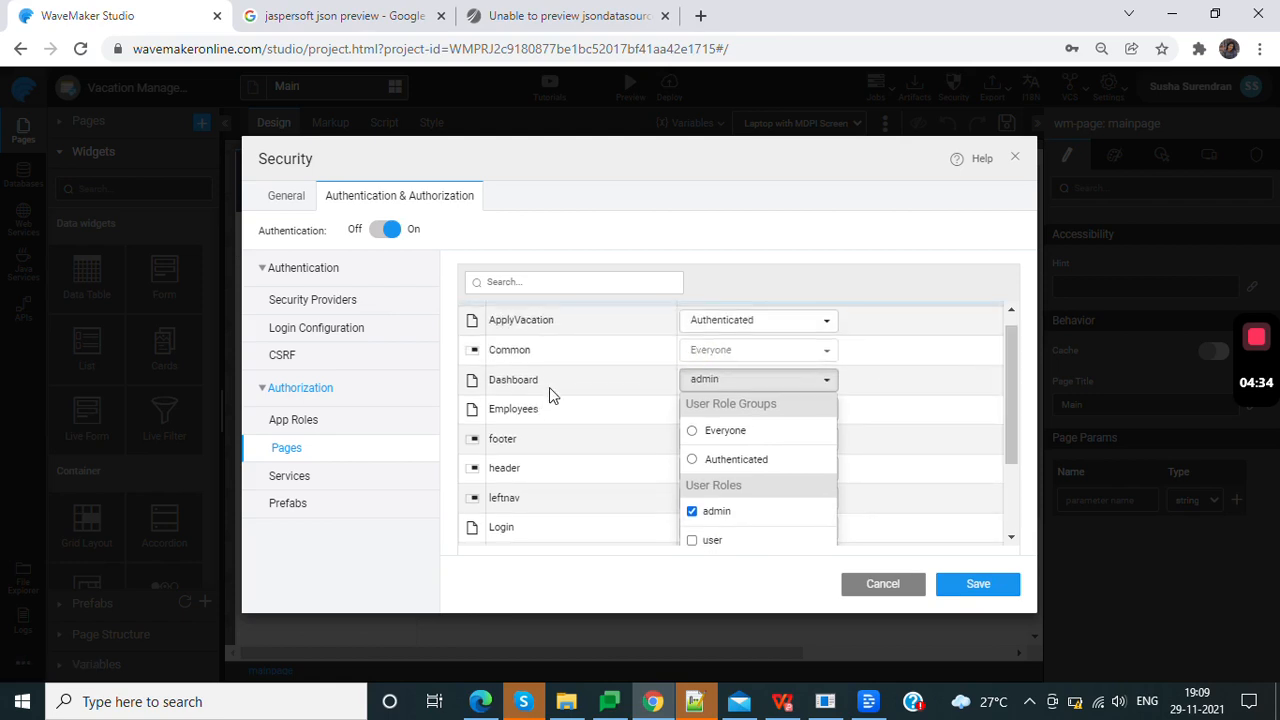
click(732, 383)
- Restrict the PendingApproval page's access level to the admin role
drag(1009, 429, 1009, 493)
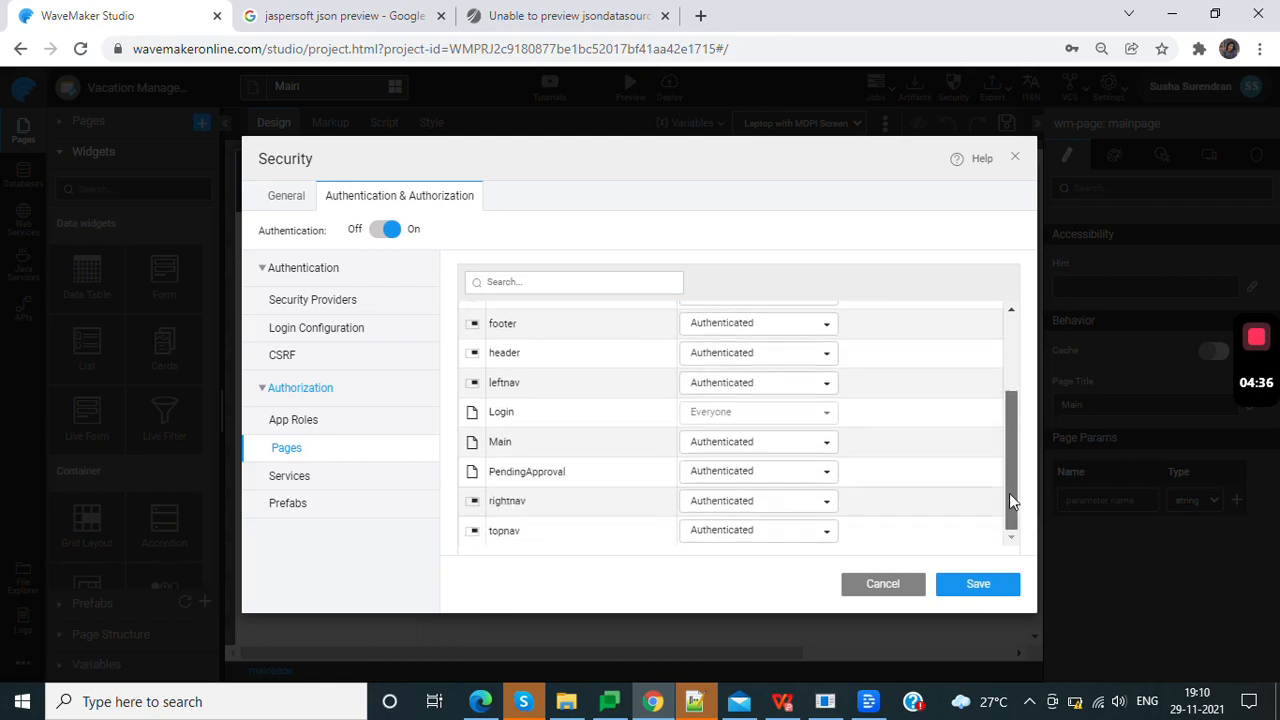
click(814, 471)
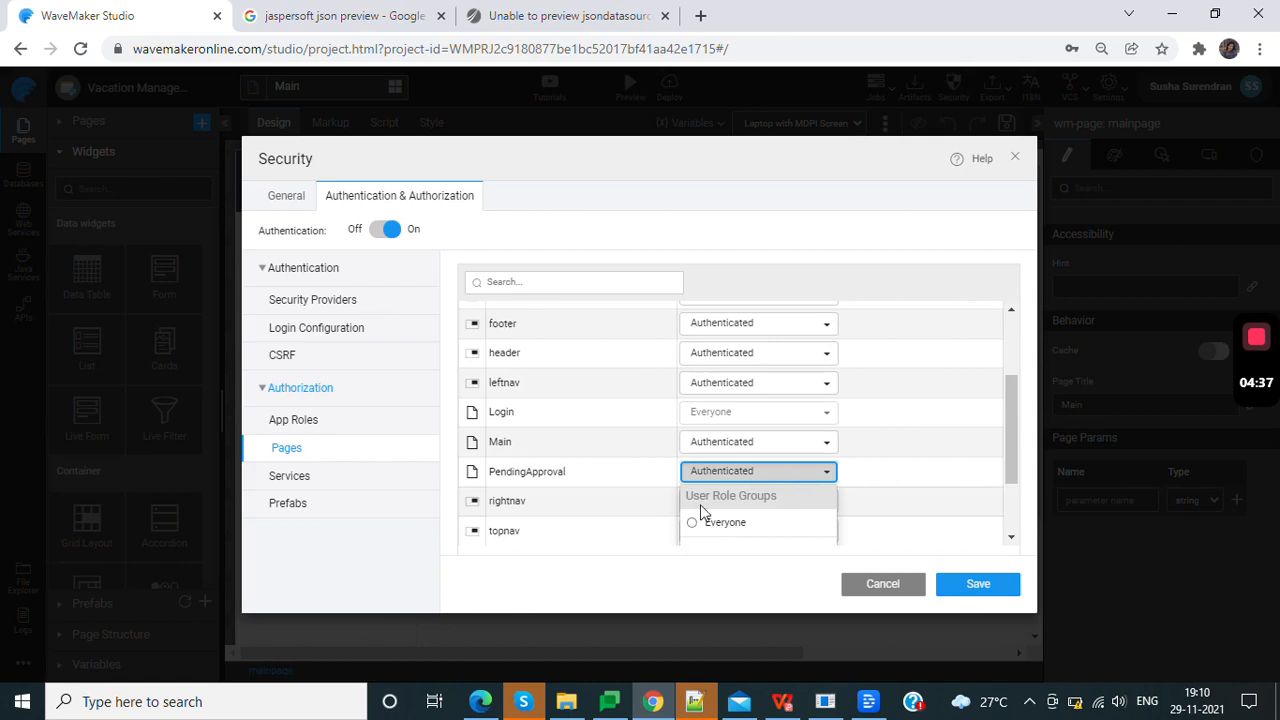
click(1010, 463)
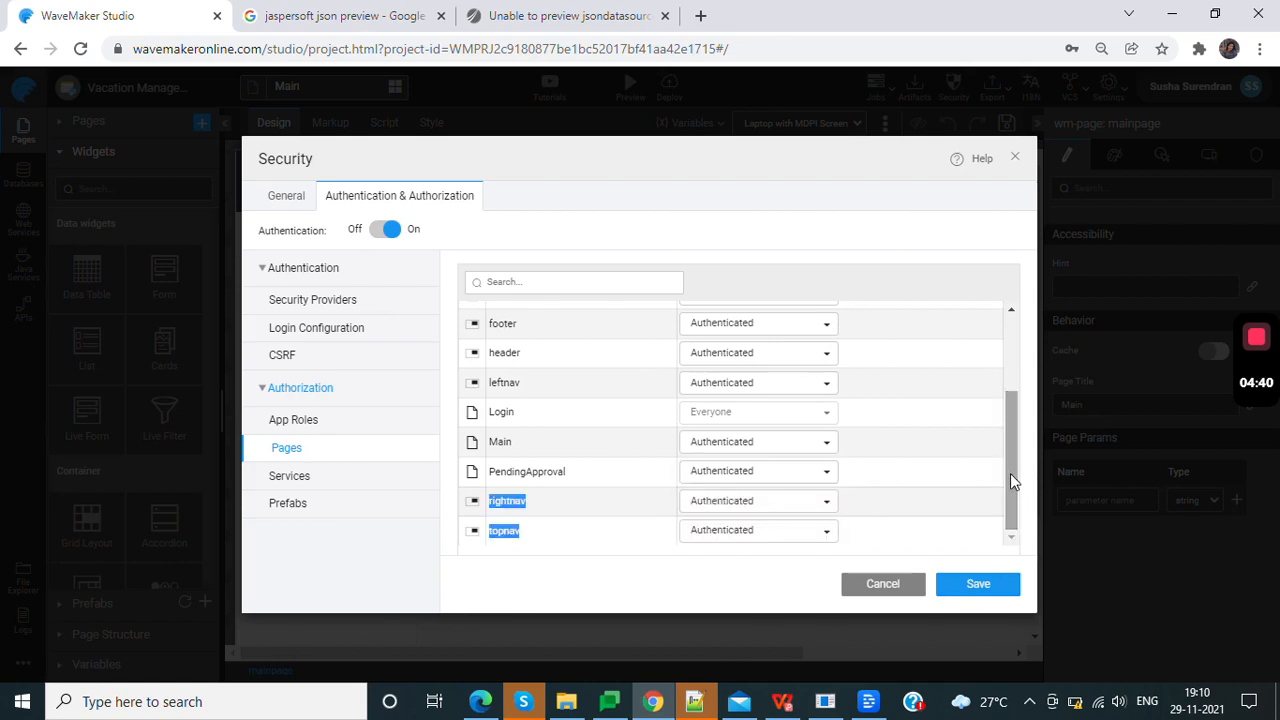
click(800, 475)
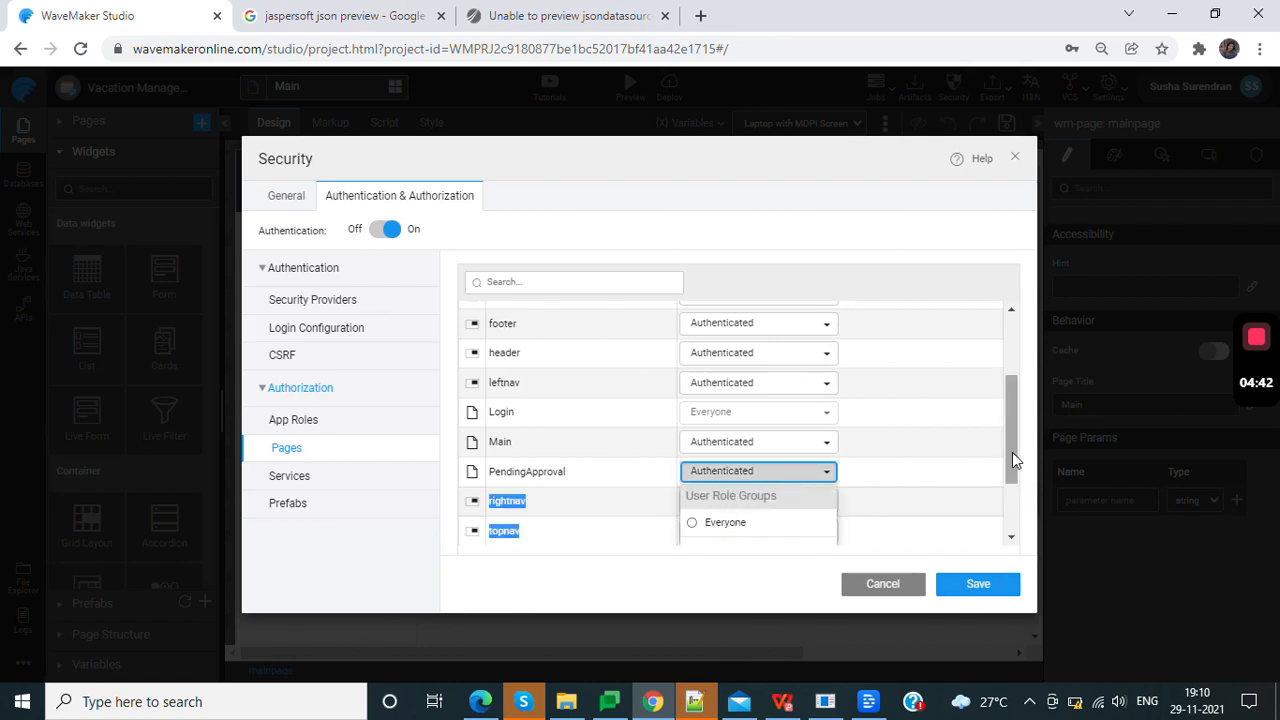
drag(1012, 452, 1020, 523)
click(765, 508)
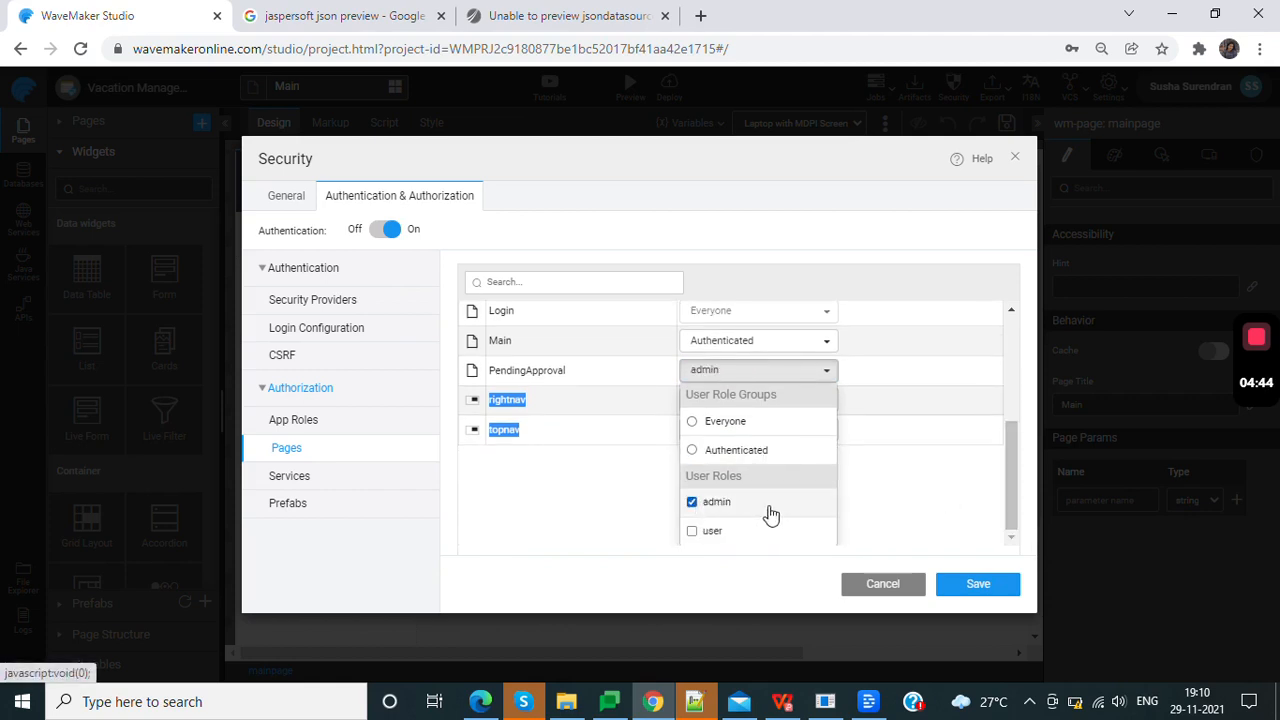
click(922, 545)
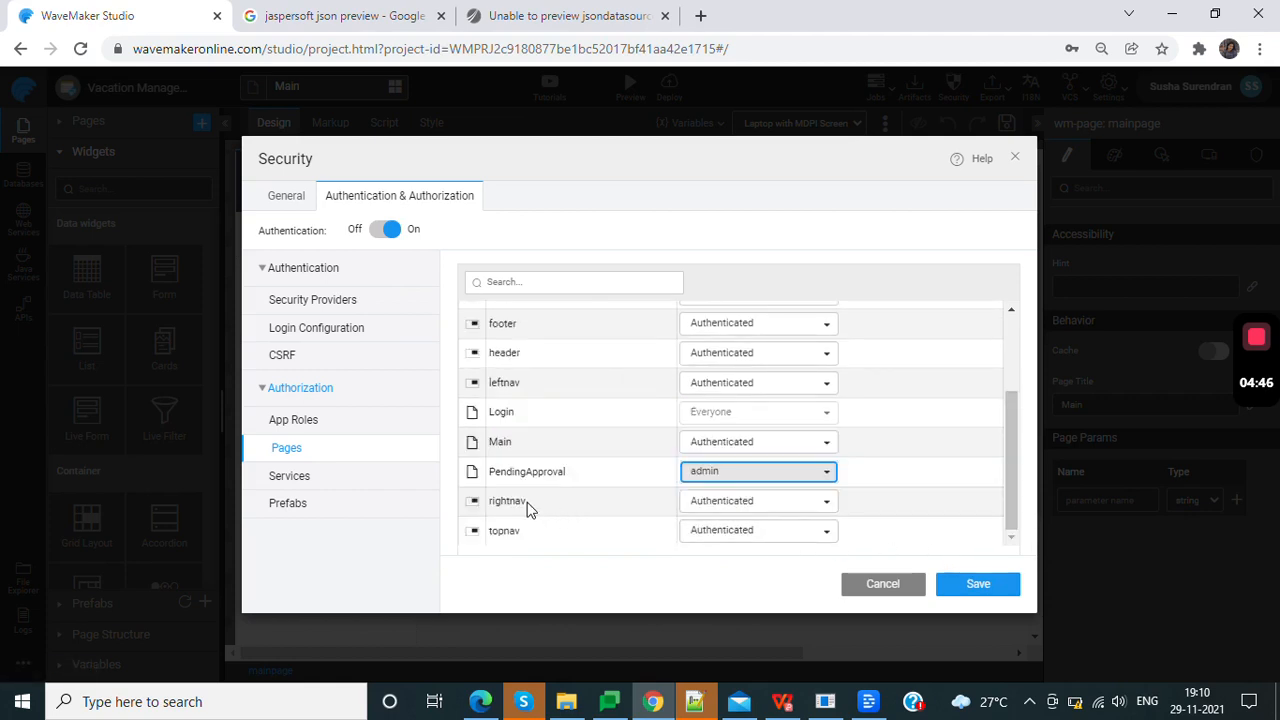
- Review the HRDB service's access level options and the prefab authorization, and save the security configuration
click(340, 486)
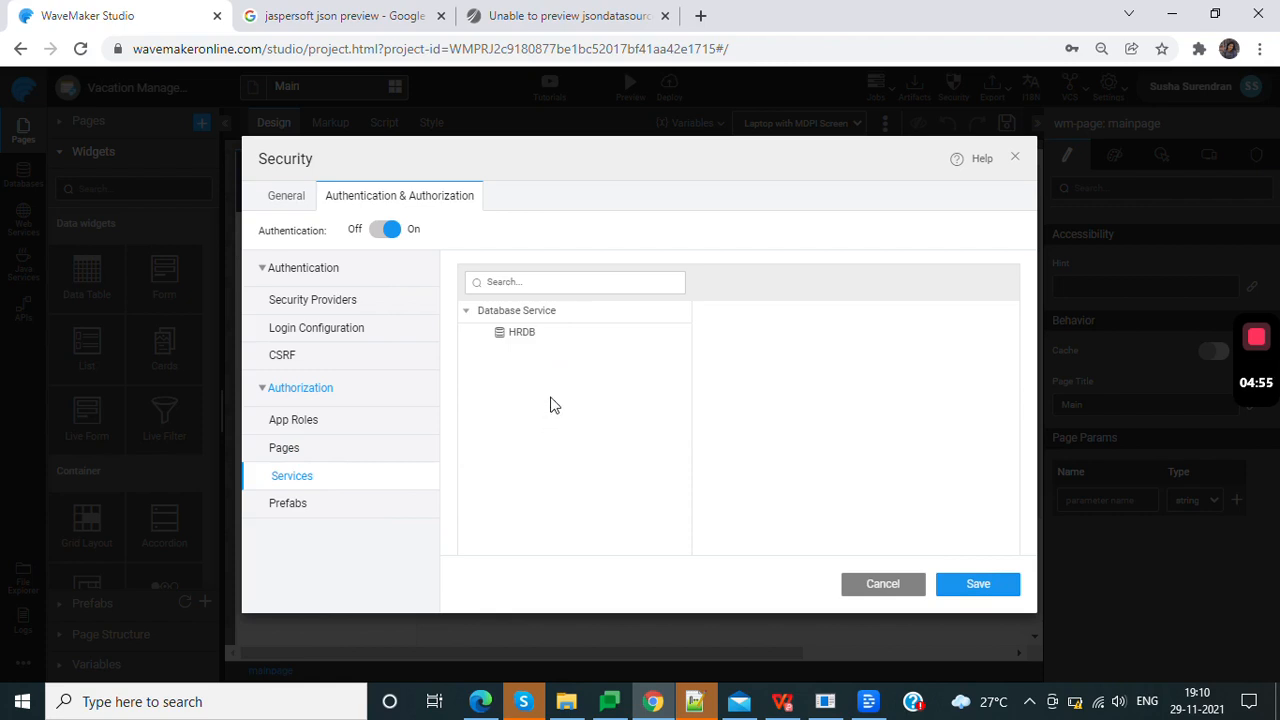
click(523, 334)
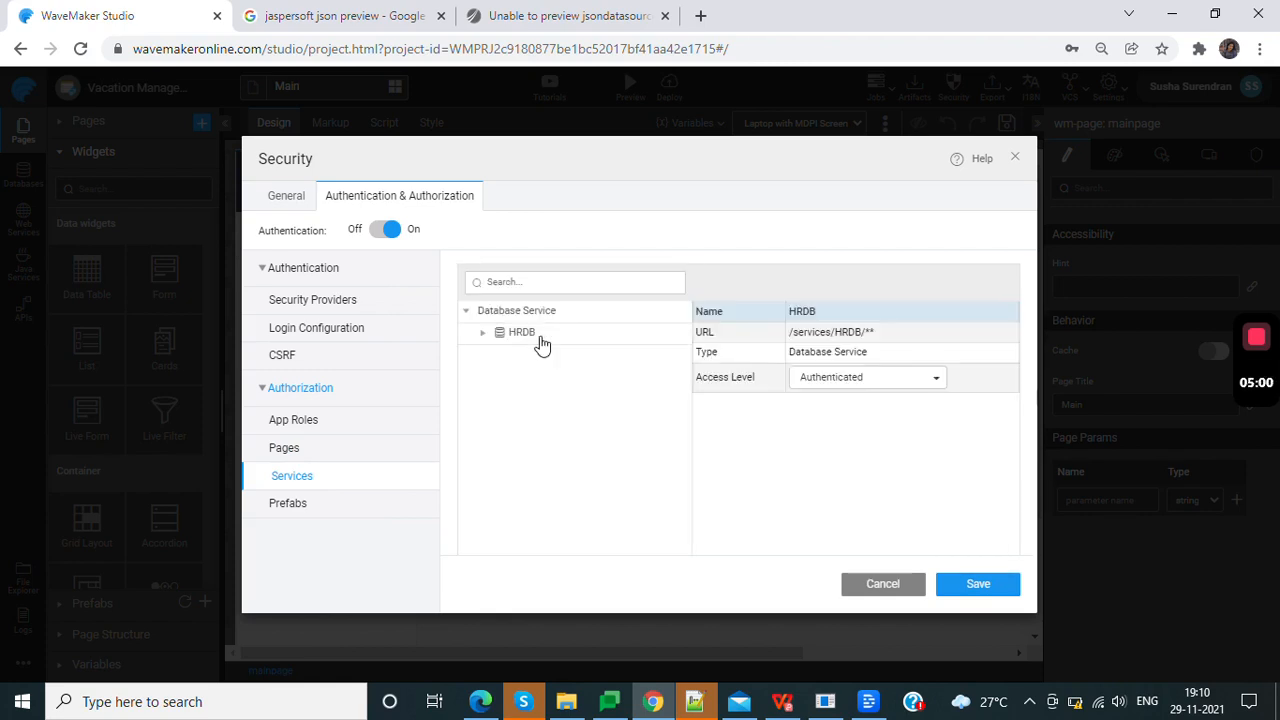
click(899, 378)
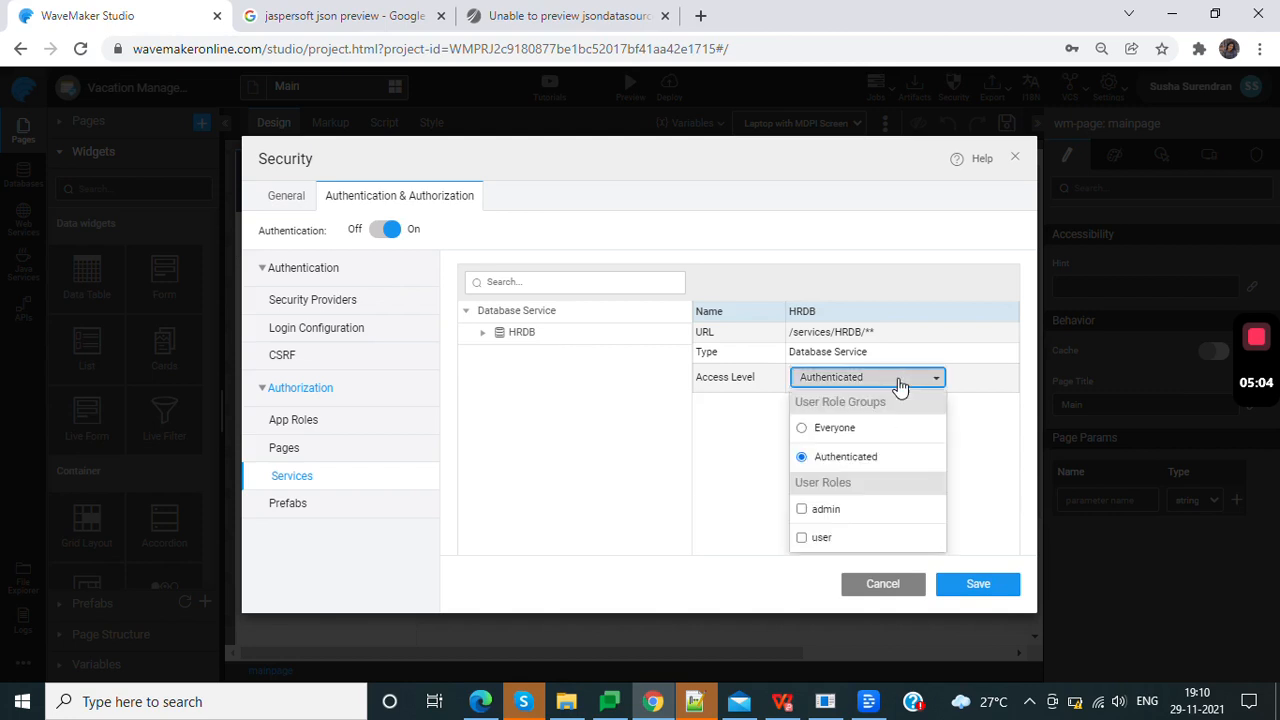
click(899, 386)
click(303, 505)
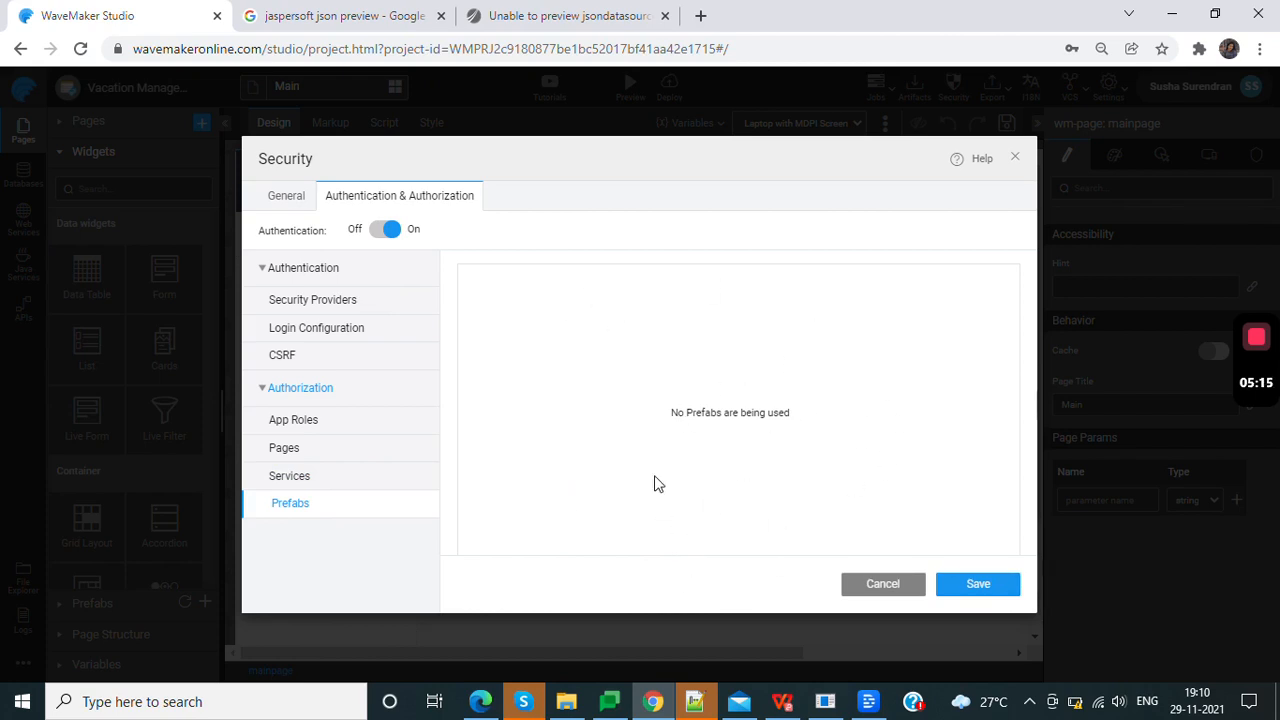
click(1003, 590)
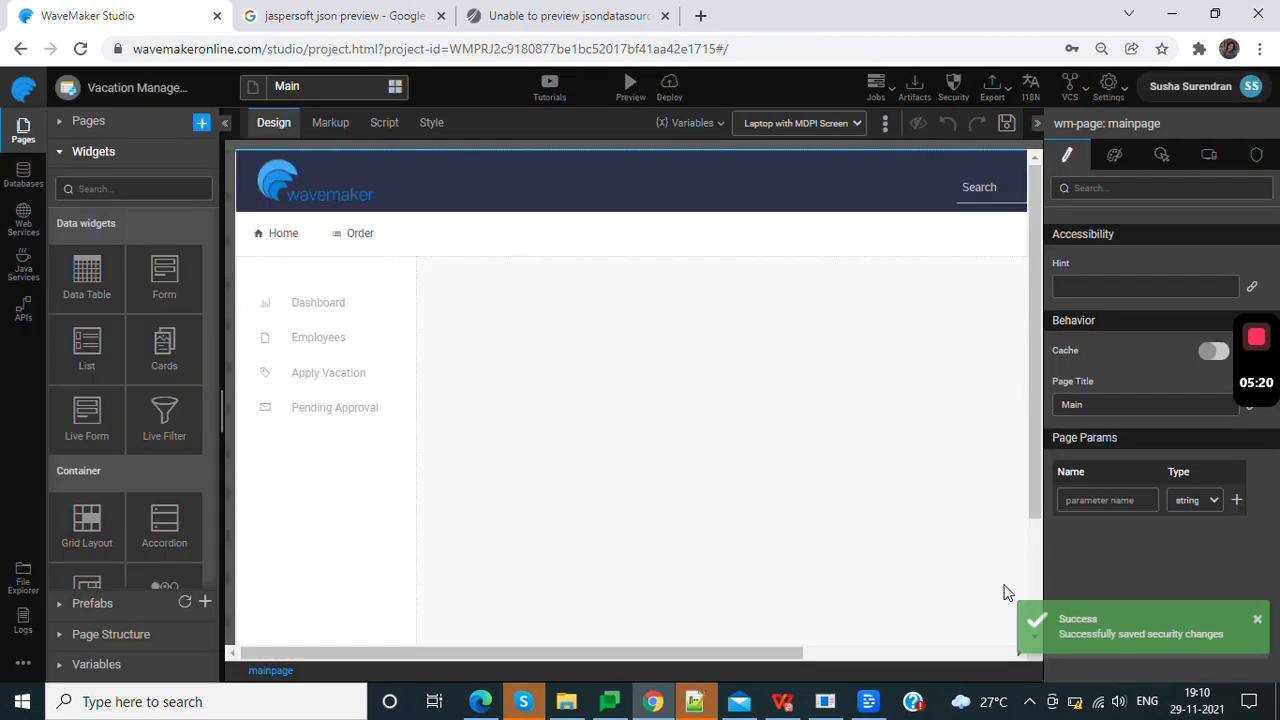